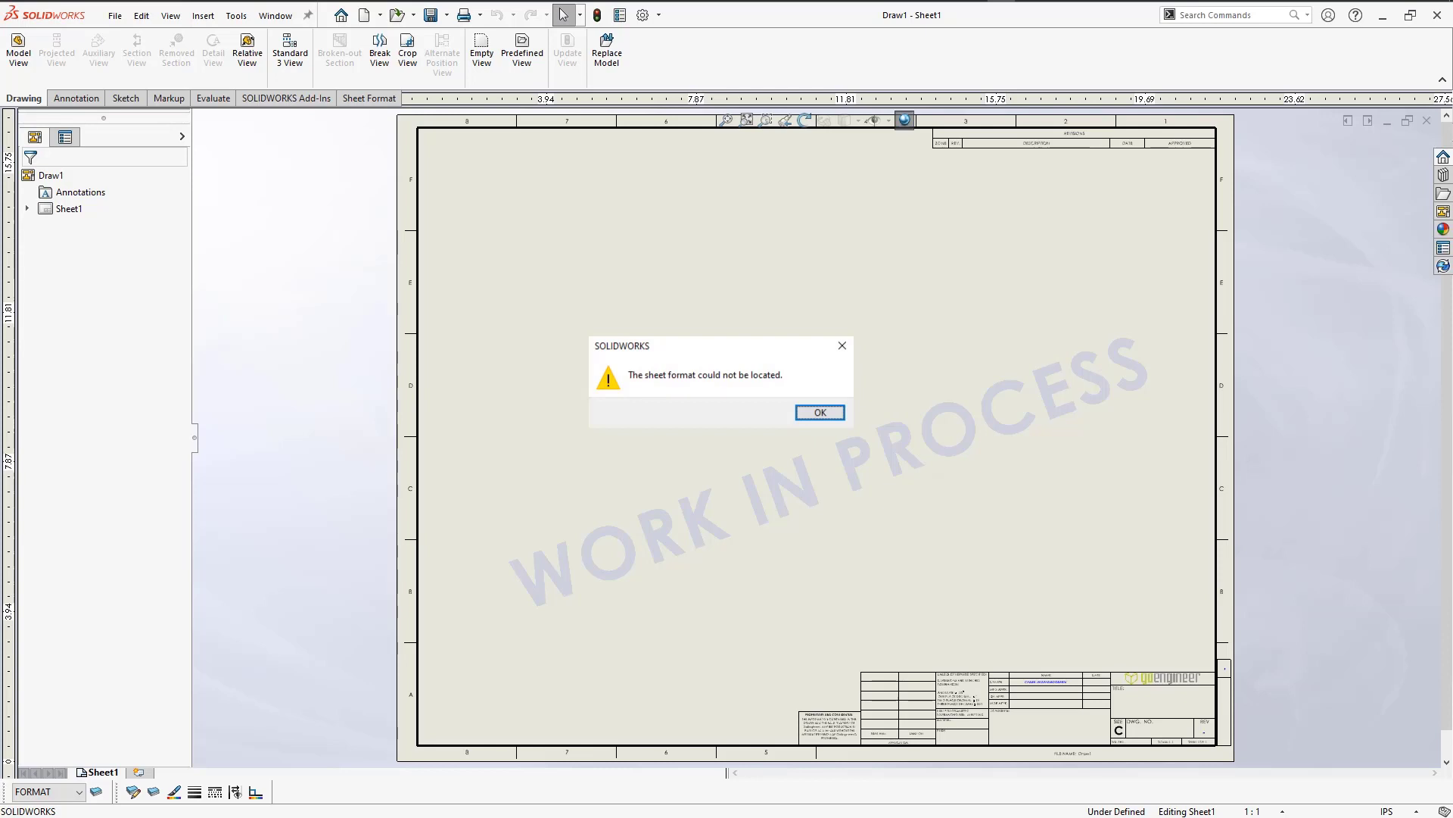
Step: Dismiss the warning and add a sheet to Draw1, bringing back the missing sheet format message
click(820, 412)
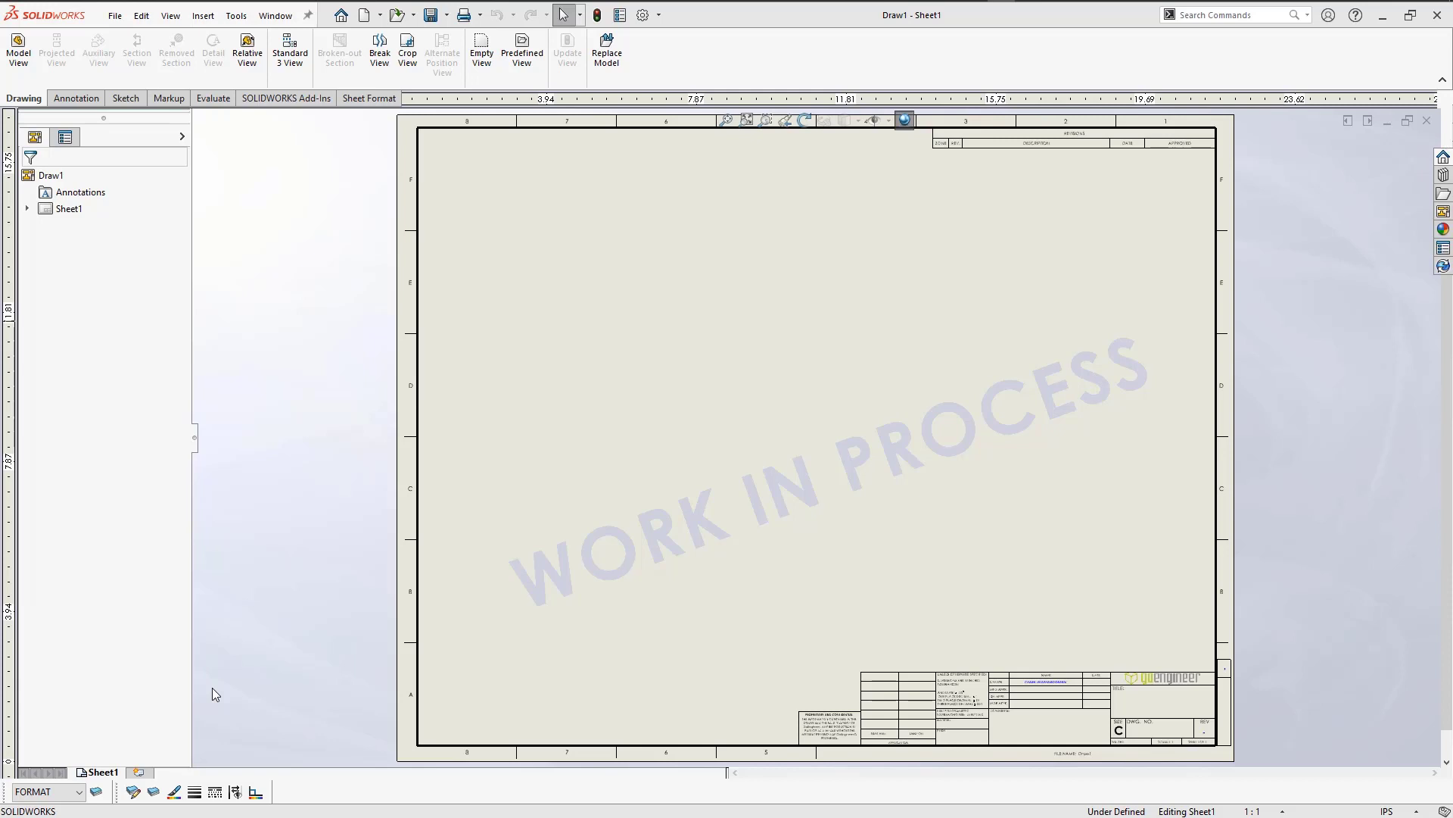
click(140, 773)
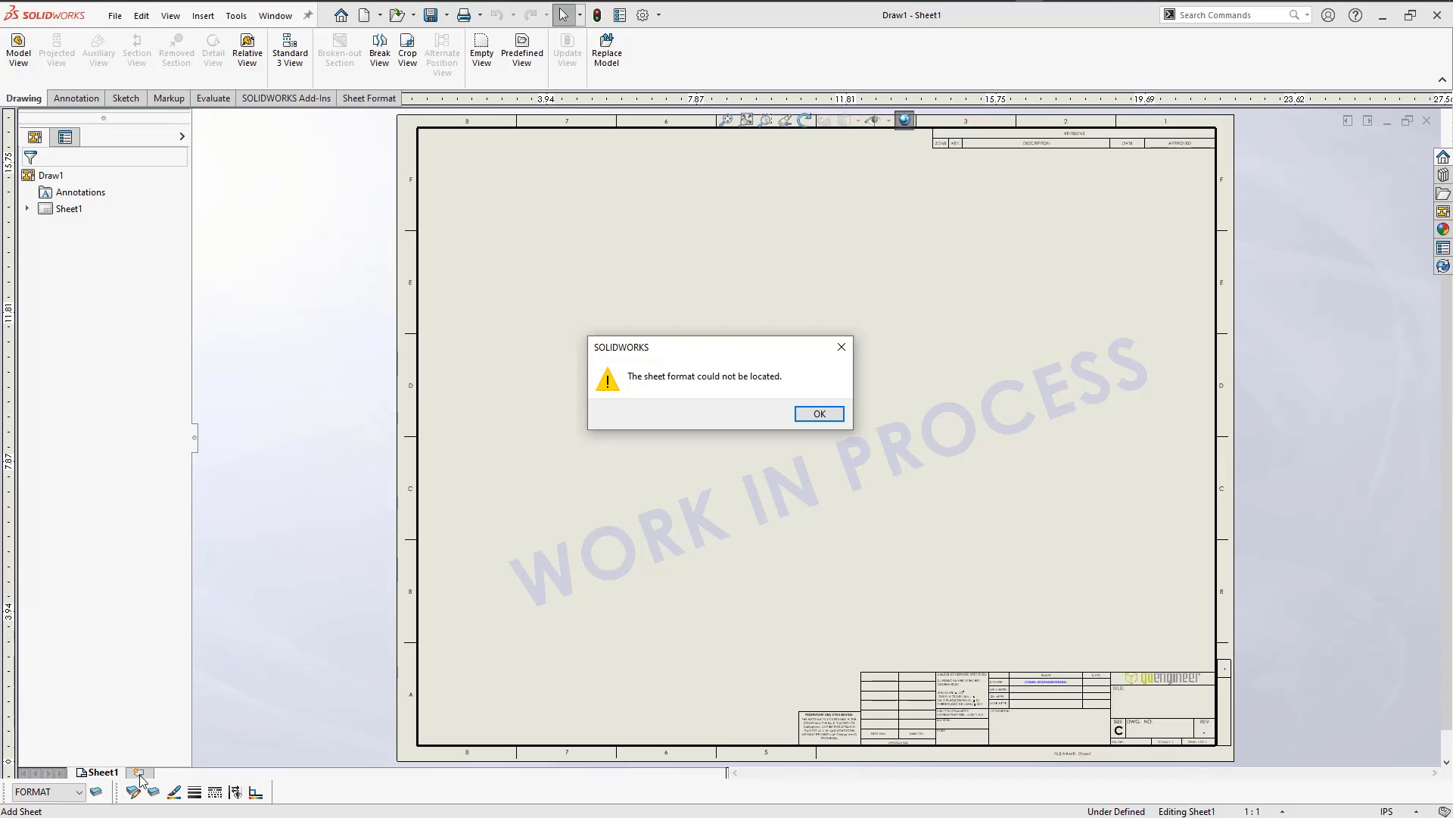
Step: Acknowledge the warning and load GoE Csize Sheet1 Inches.slddrt as the new sheet's format
click(818, 415)
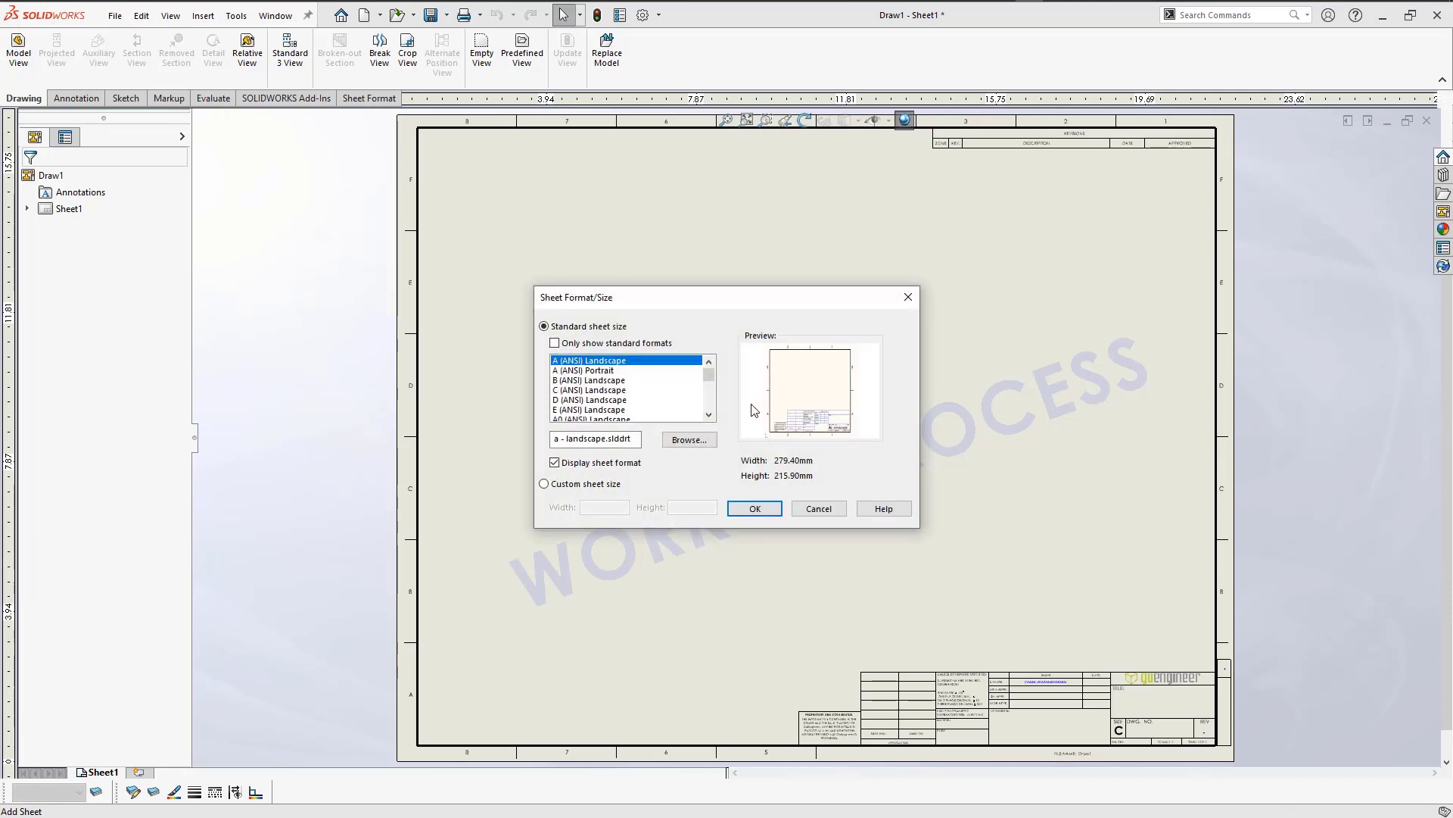
mouse_move(712, 374)
mouse_down()
mouse_move(711, 401)
mouse_move(711, 371)
mouse_up()
click(689, 440)
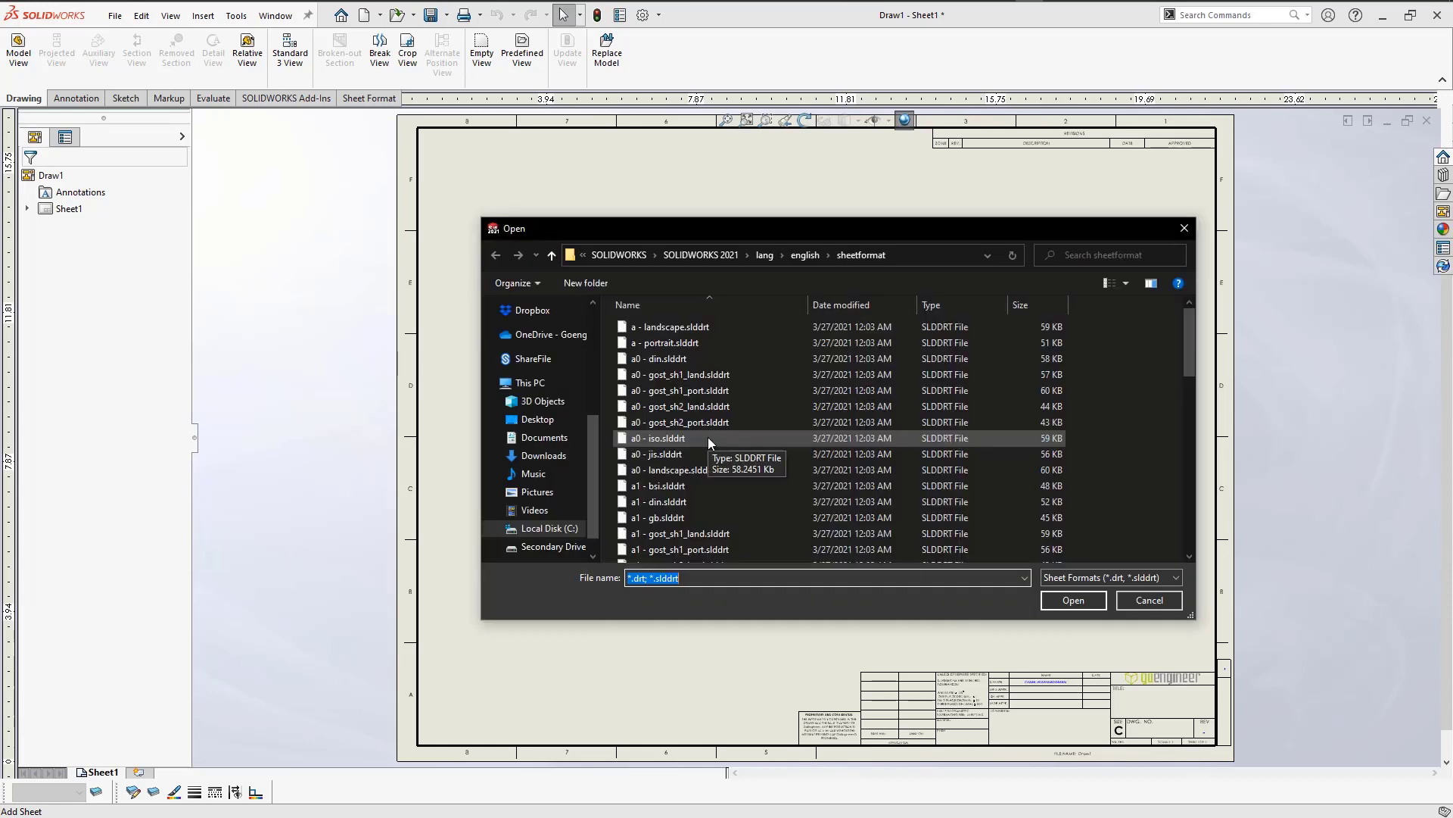
drag(1184, 356, 1169, 550)
click(715, 551)
click(1059, 601)
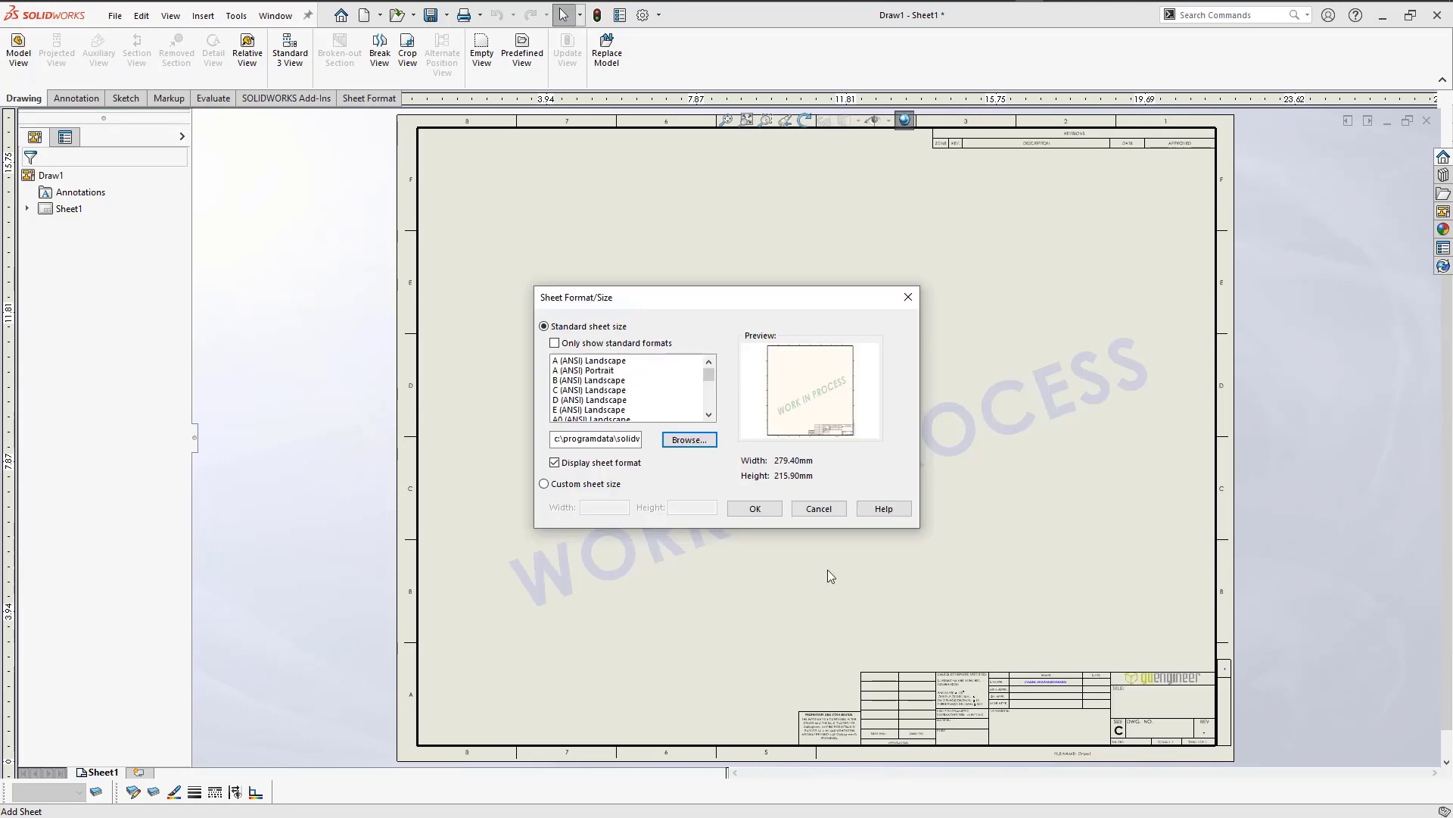
Step: Add Sheet2, Sheet3 and Sheet4 to the drawing with no error appearing
click(754, 510)
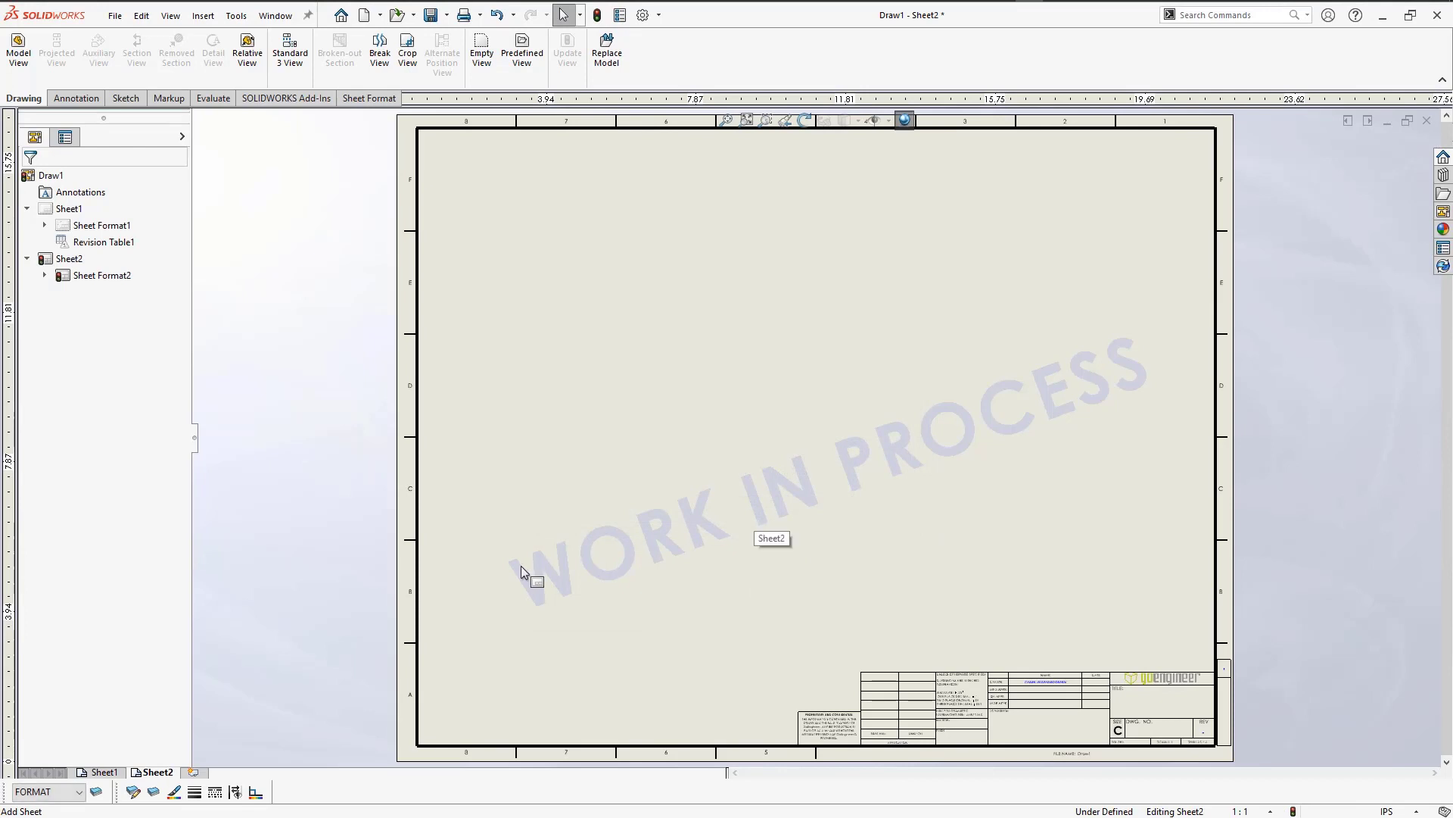
click(195, 771)
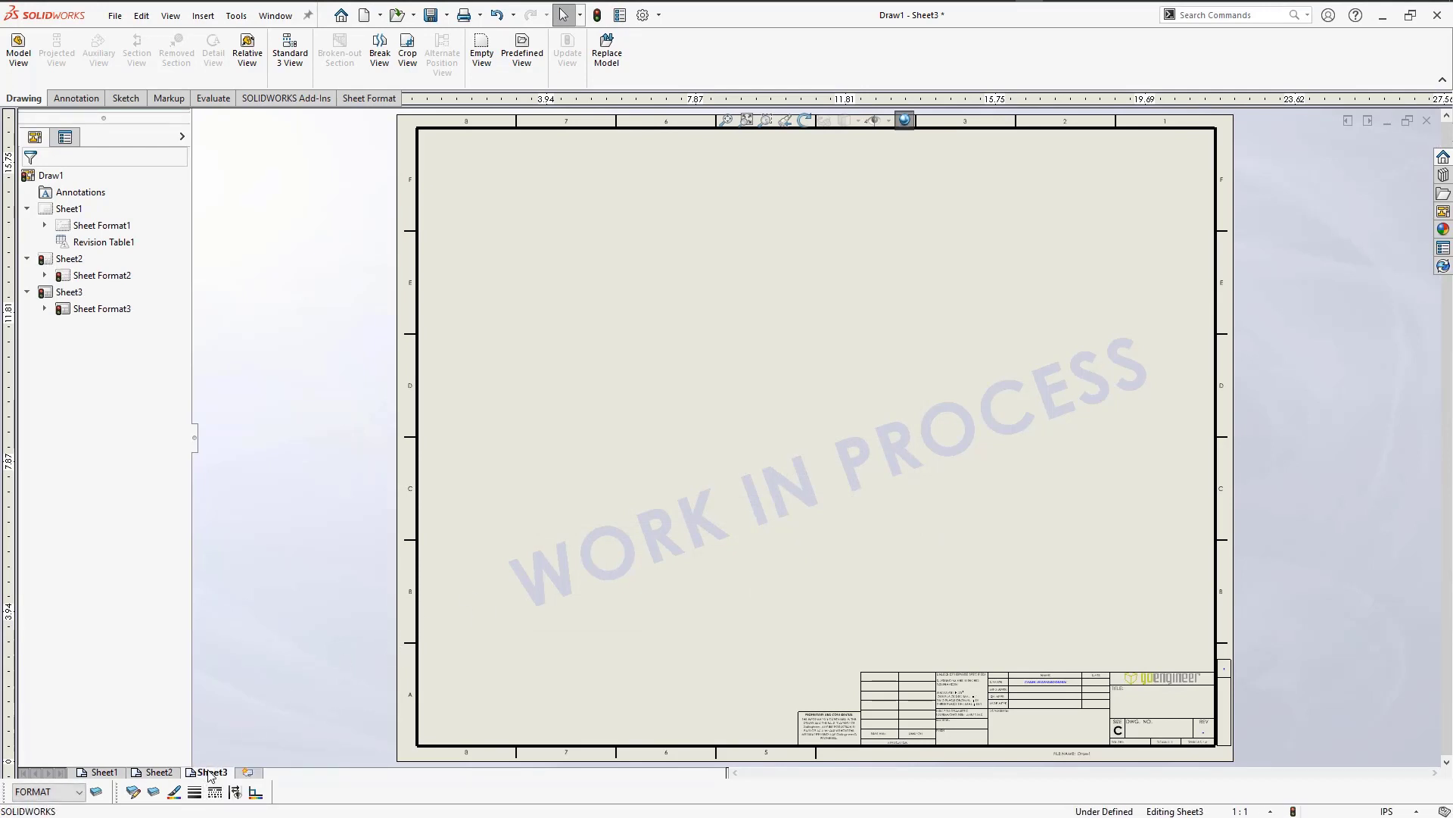
click(248, 772)
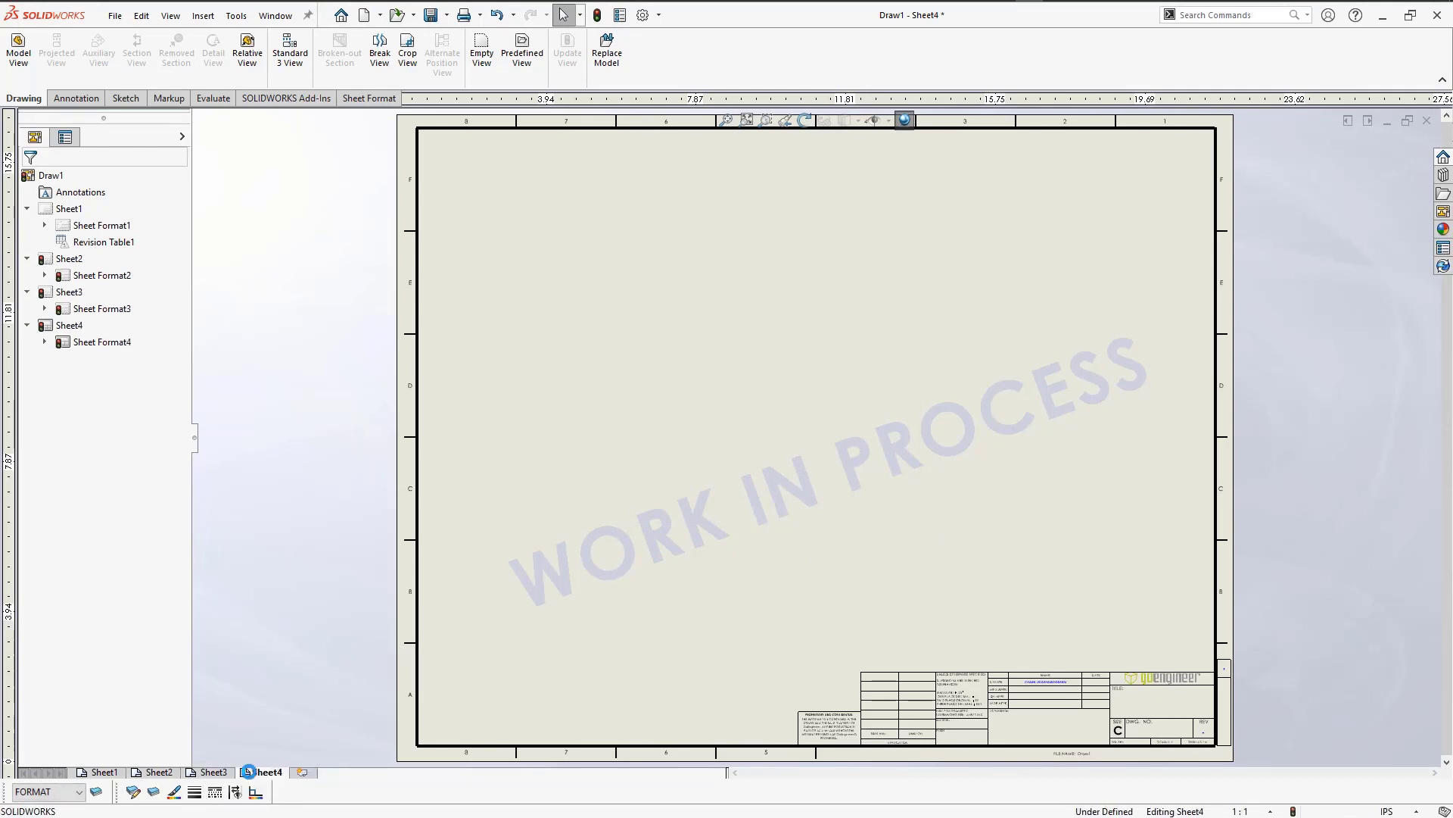
Step: Delete Sheet2 through Sheet4, confirming with Yes to All
click(69, 258)
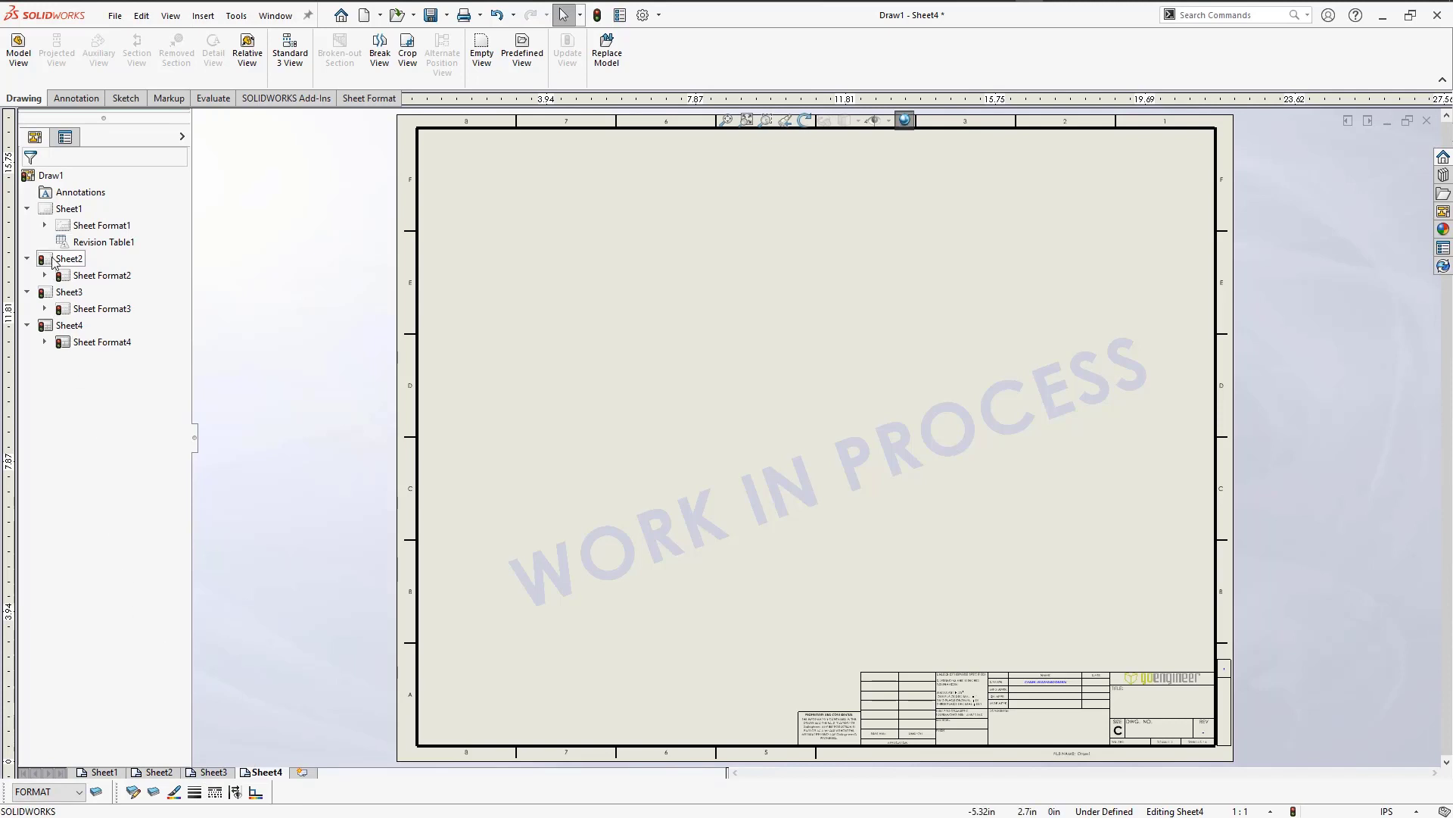
shift+click(68, 325)
key(Delete)
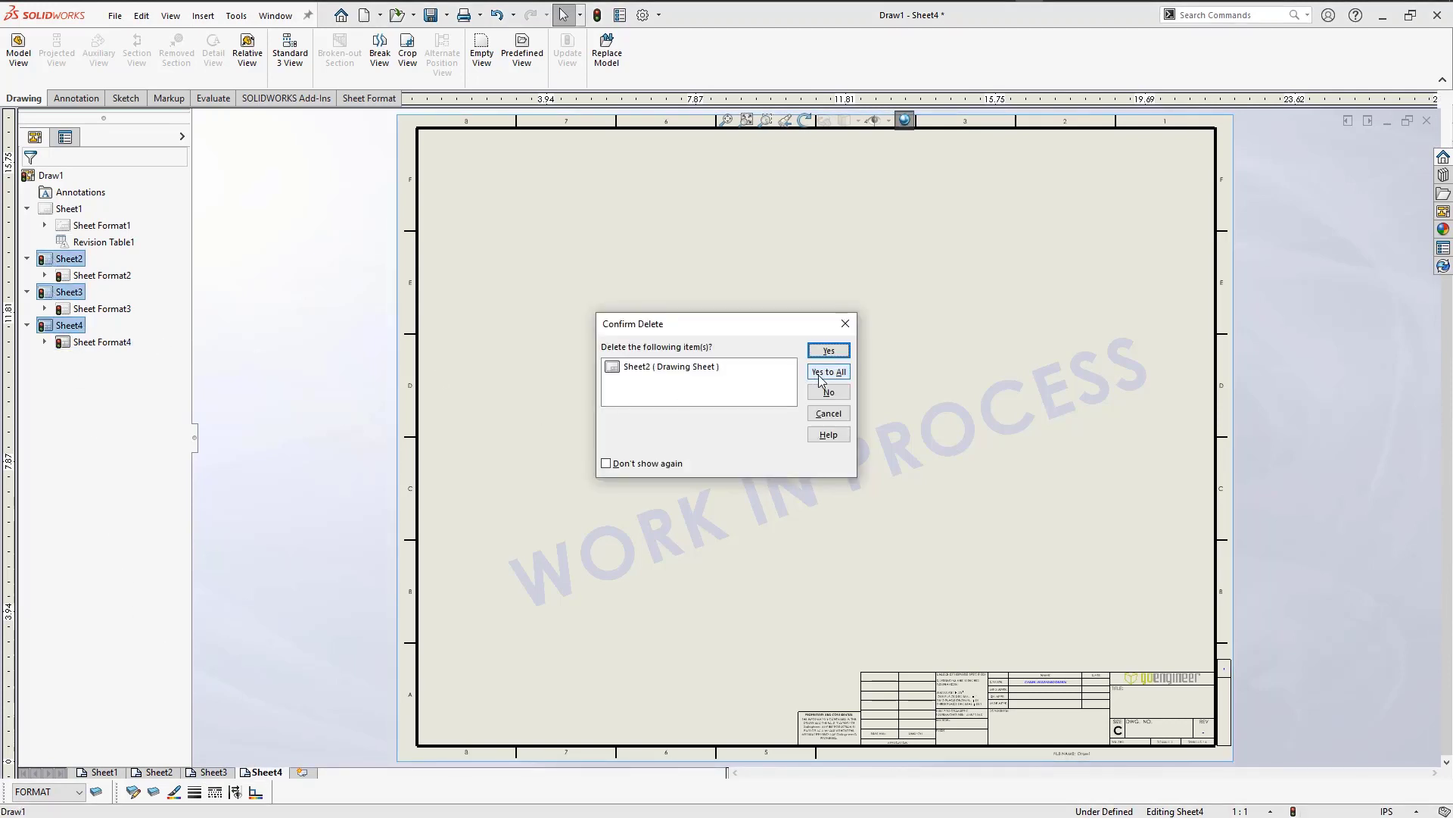
click(827, 372)
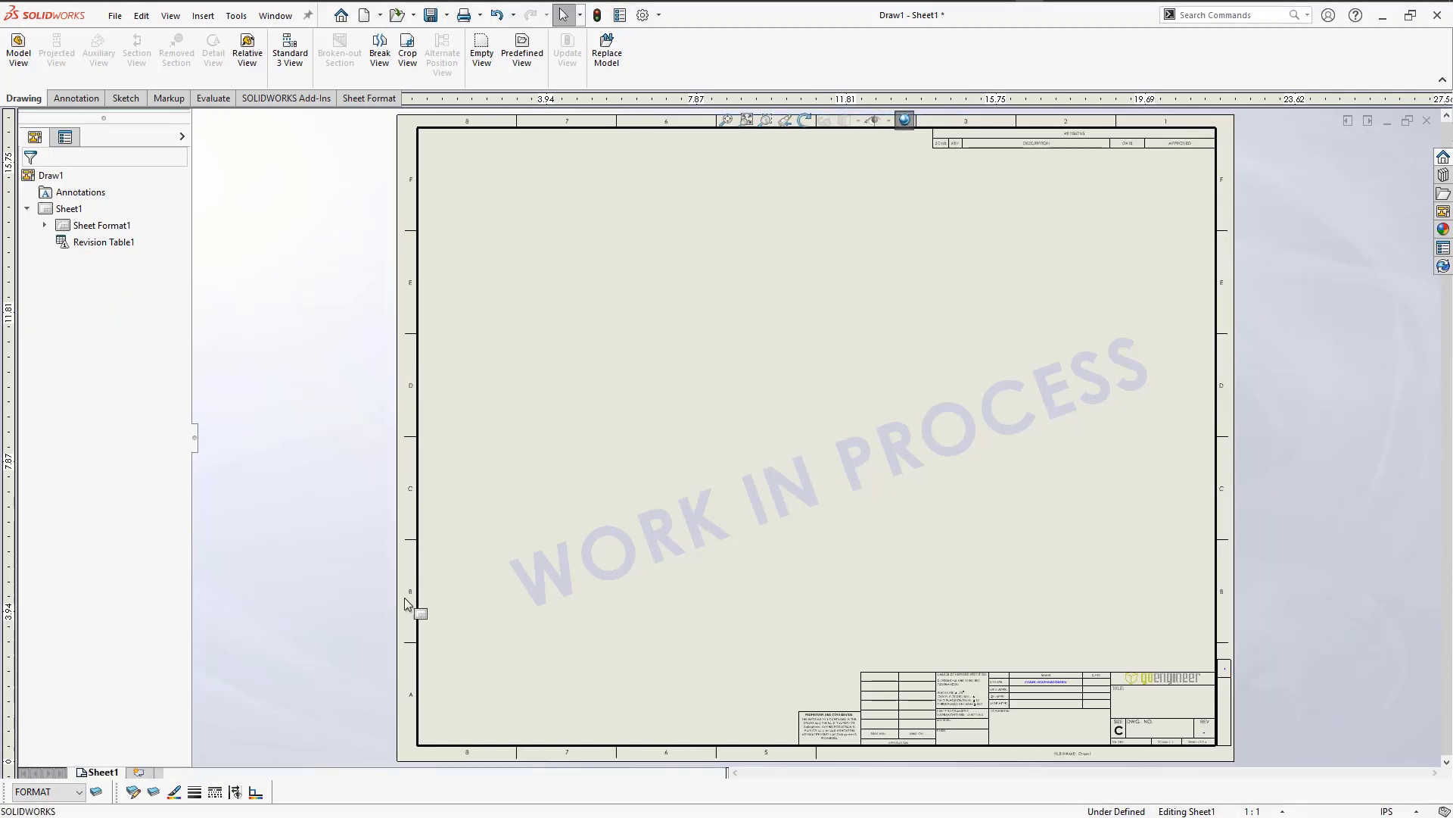
Step: Open Sheet1's properties and move to the end of the sheet format path to read it
right_click(119, 777)
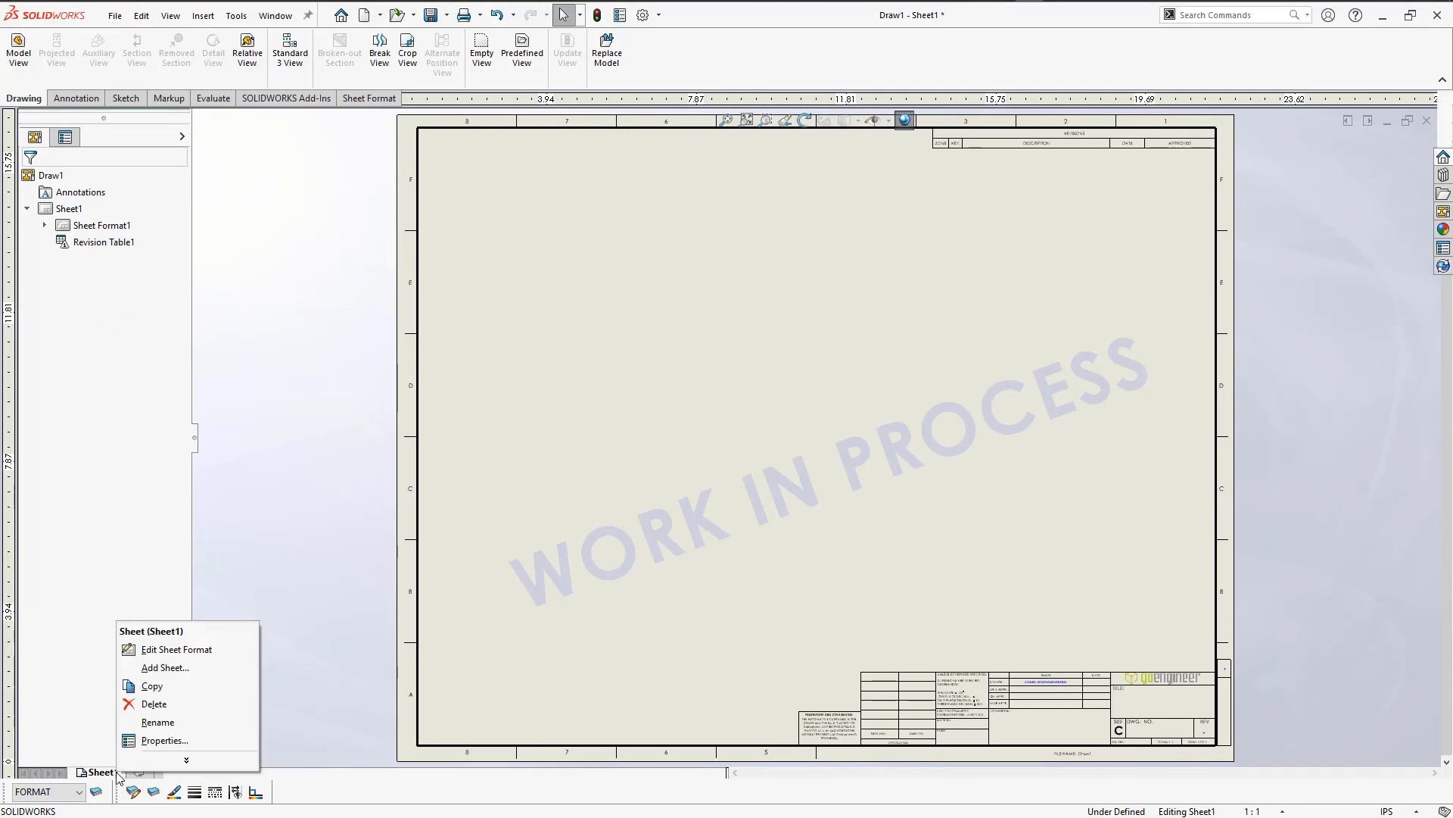
click(165, 741)
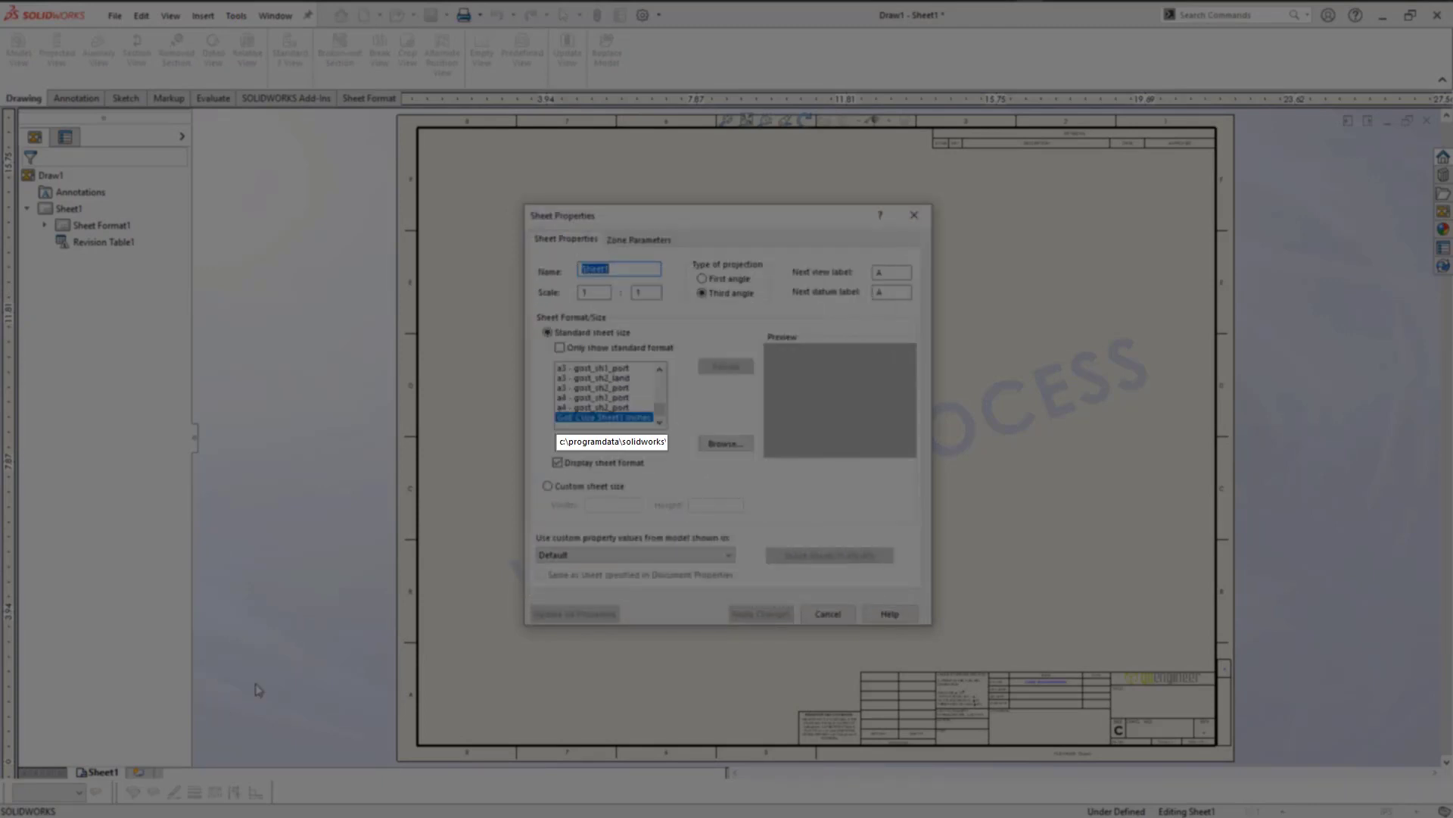
click(667, 442)
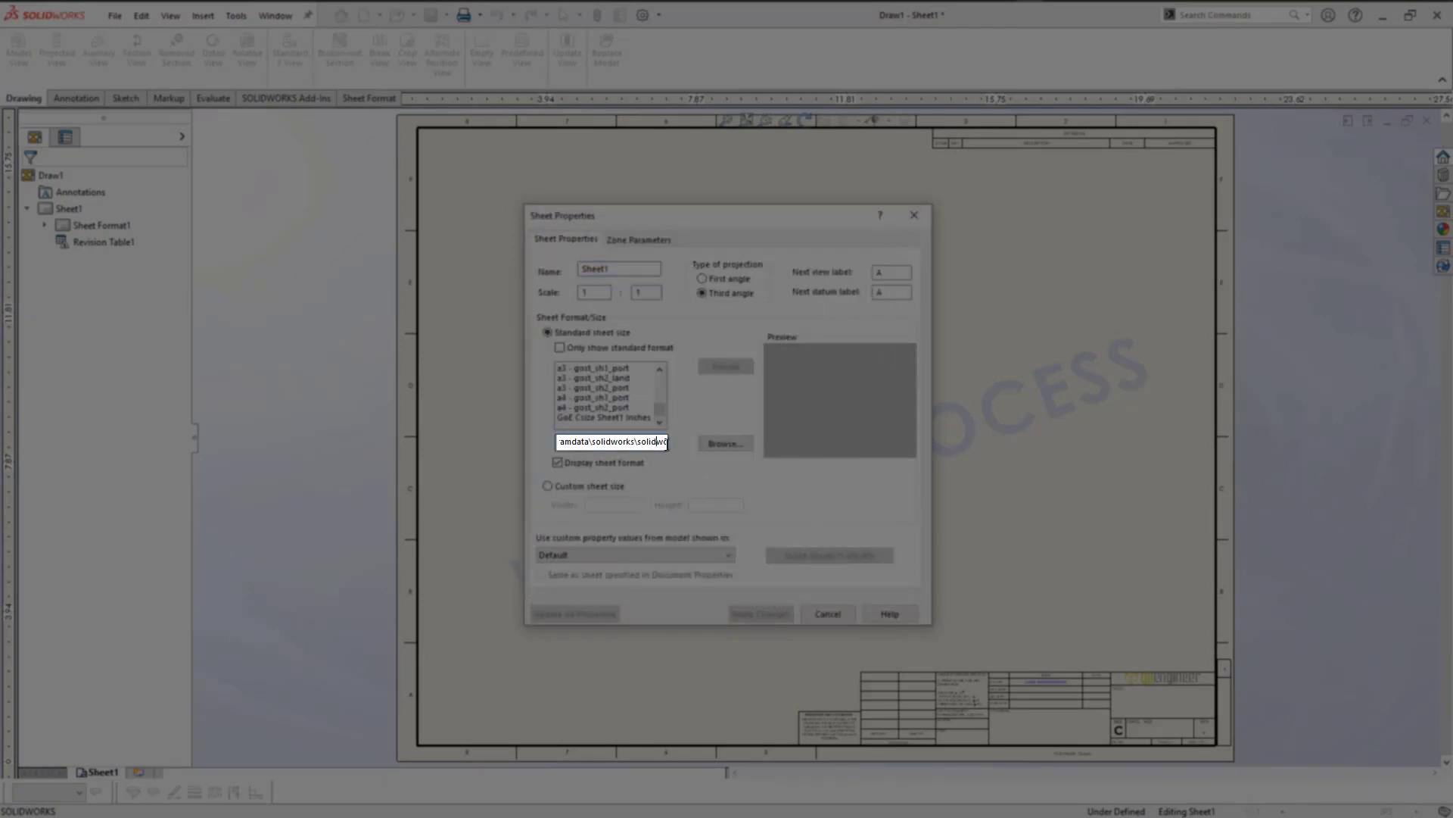
key(Right)
key(Right)
key(Right)
key(Right)
key(Right)
key(Right)
key(Right)
key(Right)
key(Right)
key(Right)
key(Right)
key(Right)
key(Right)
key(Right)
key(Right)
key(Right)
key(Right)
key(Right)
key(Right)
key(Right)
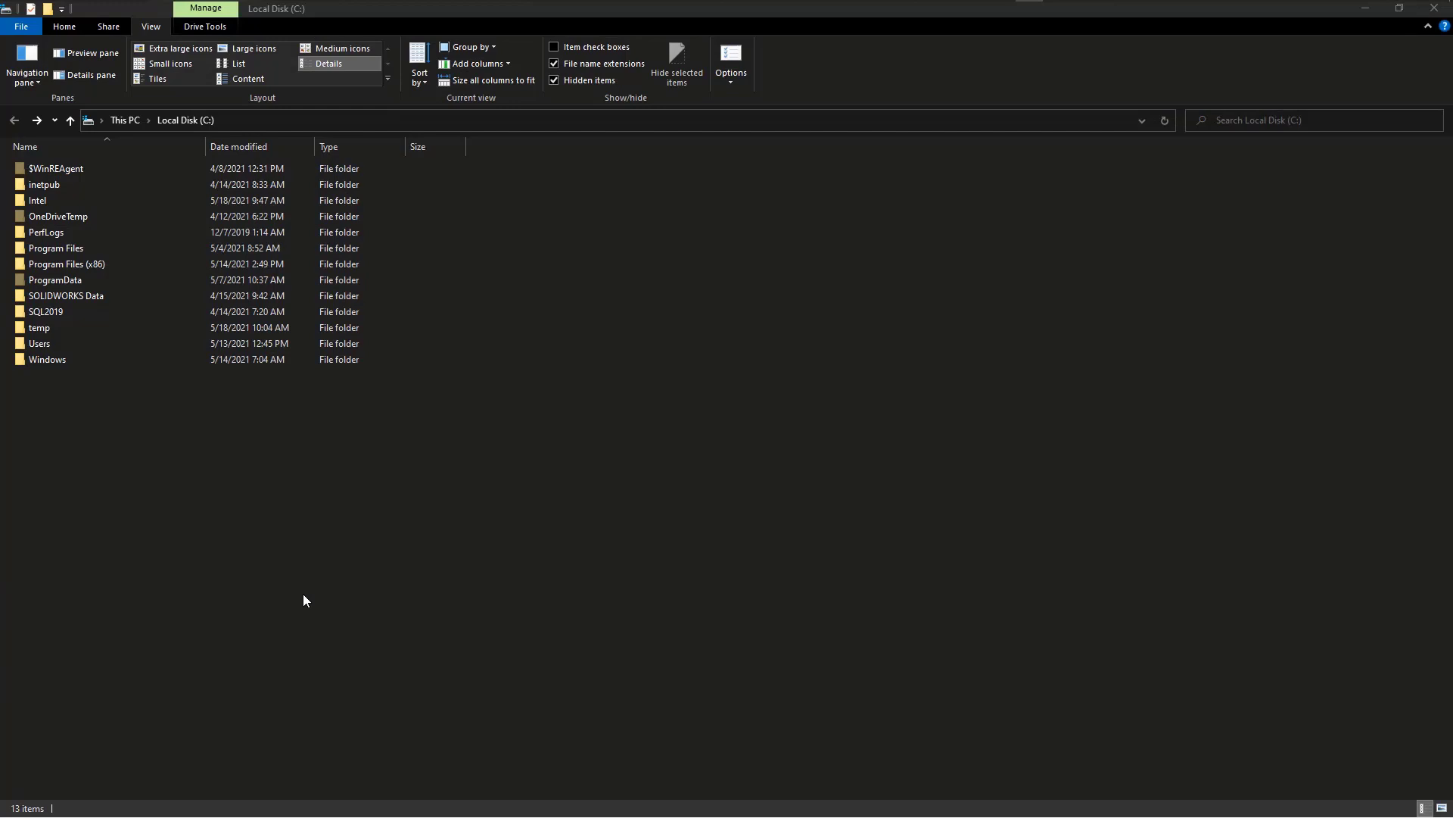
Step: Browse C:\ProgramData\SOLIDWORKS\SOLIDWORKS 2020, confirm it has no lang folder, and go back
double_click(48, 282)
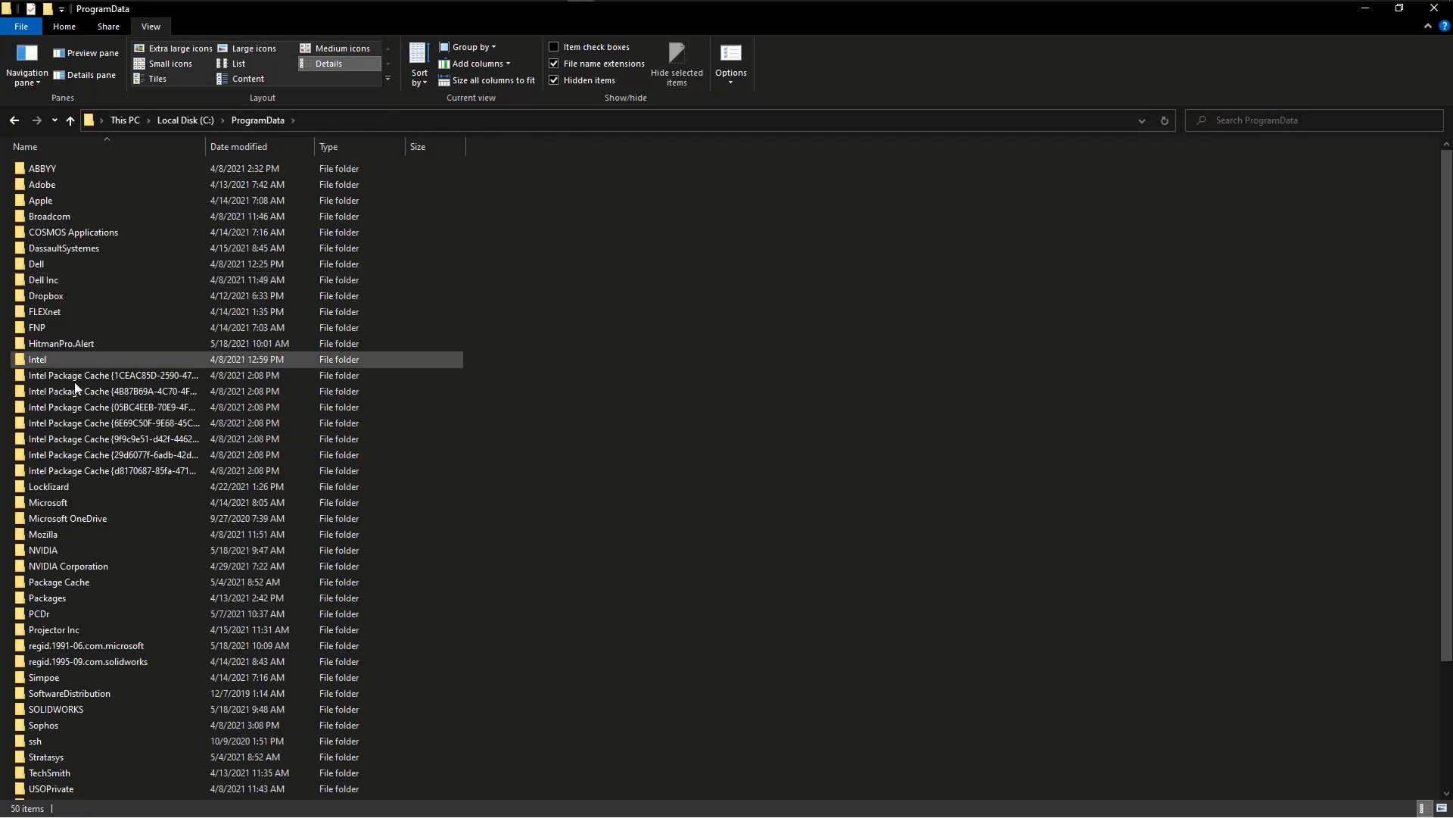
double_click(81, 710)
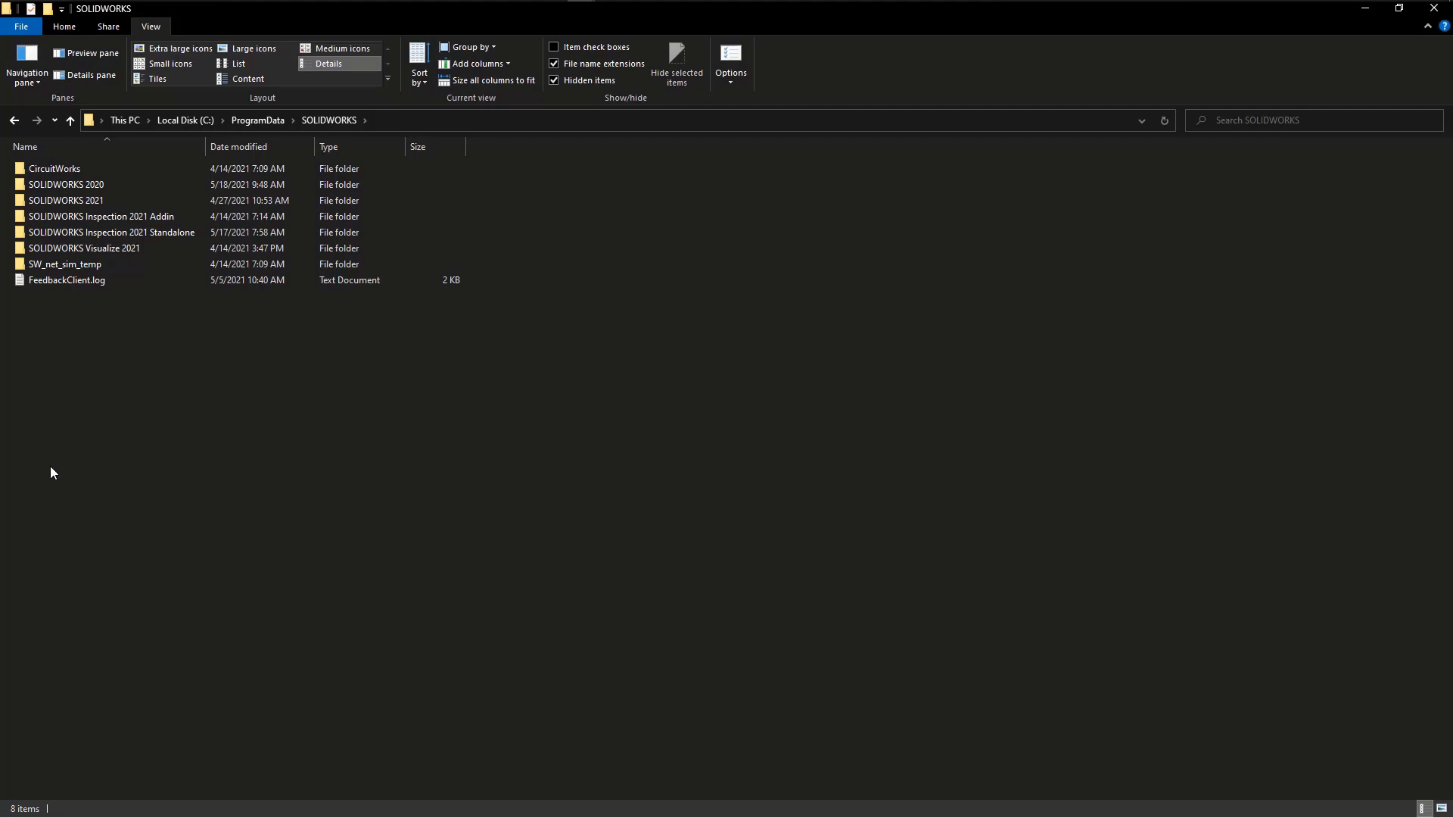
double_click(42, 188)
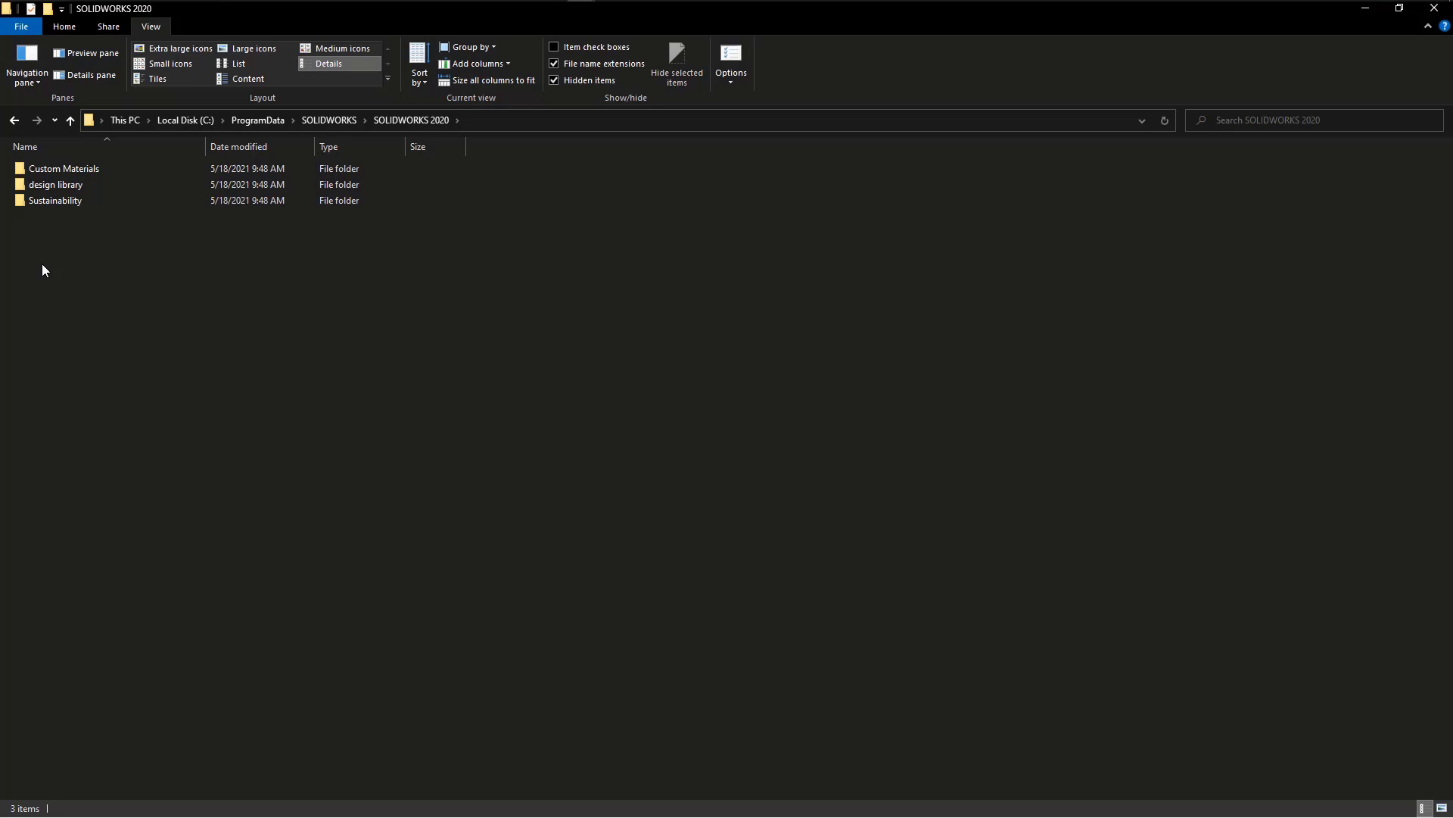
click(14, 121)
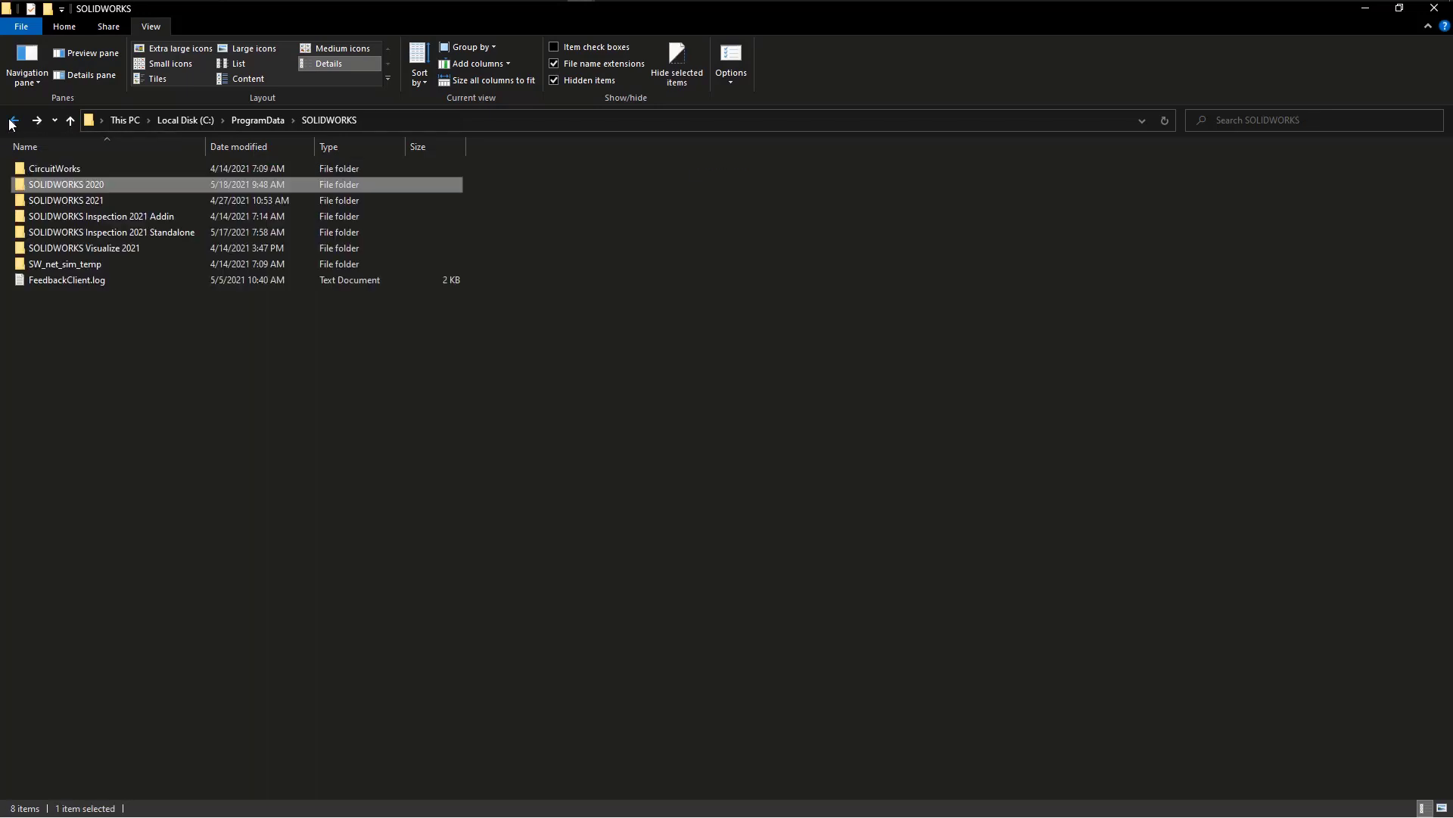
Step: Open SOLIDWORKS 2021\lang\english\sheetformat and scroll through its sheet format files
double_click(66, 202)
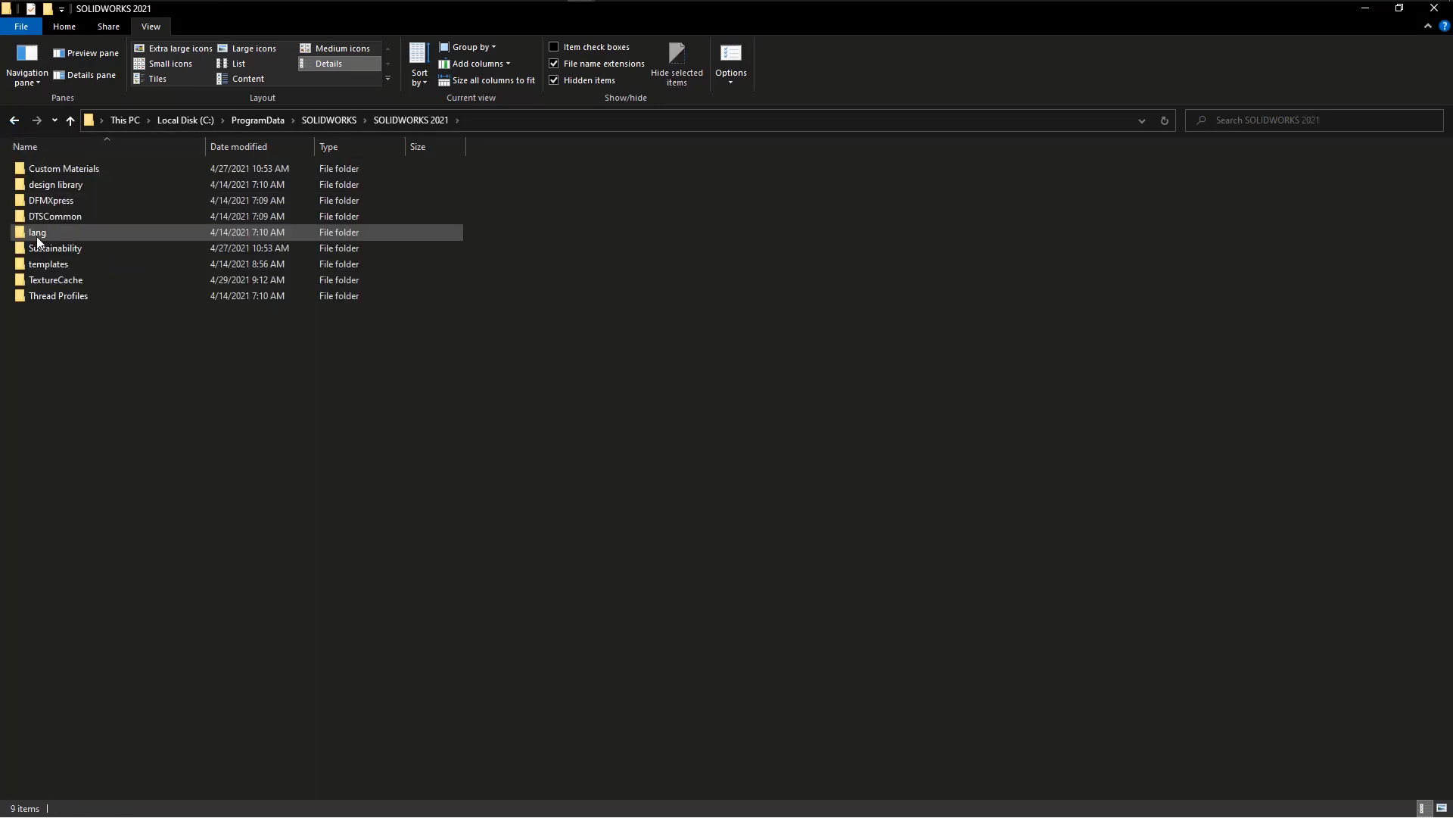
double_click(36, 235)
double_click(35, 219)
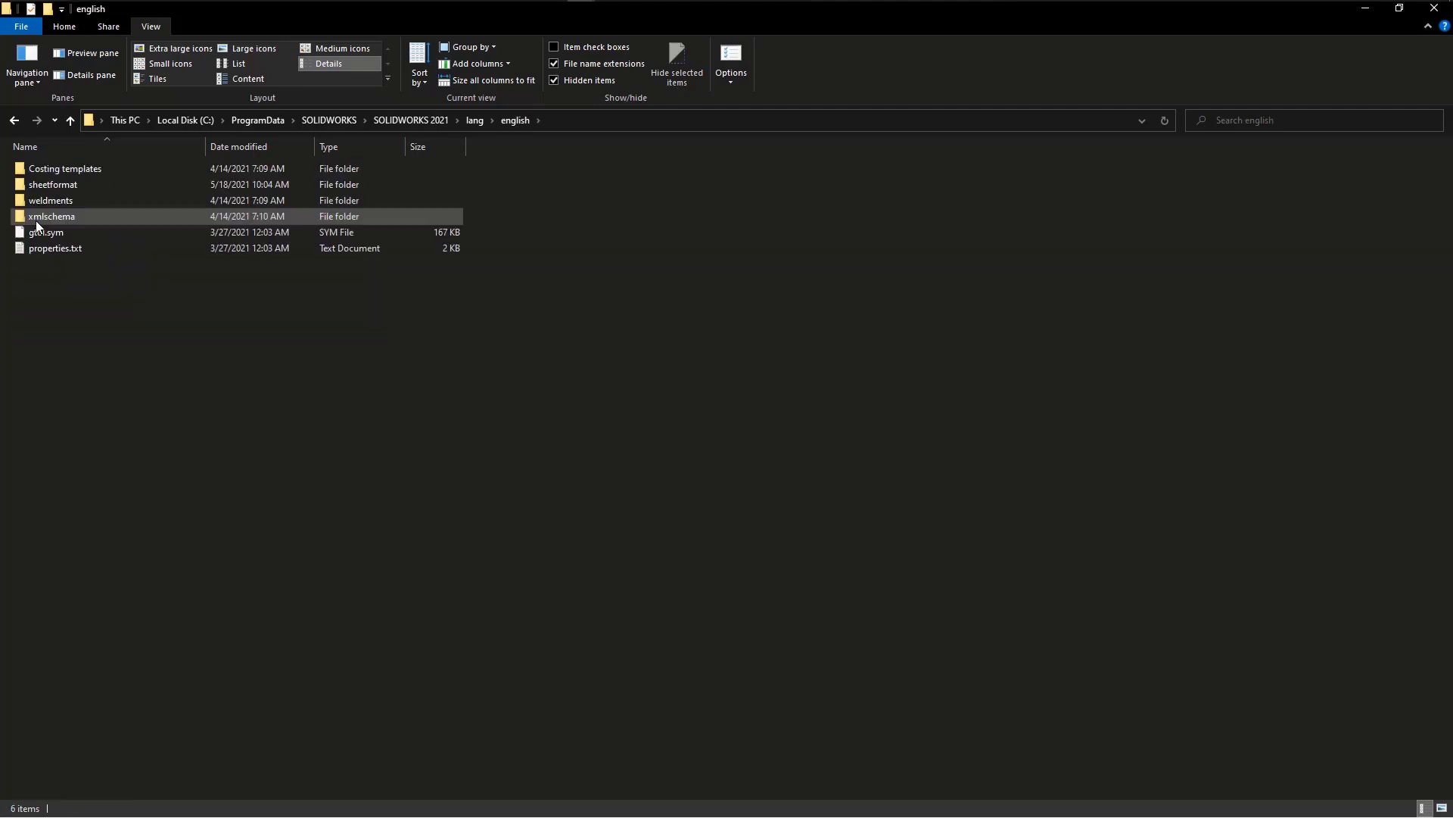
double_click(54, 185)
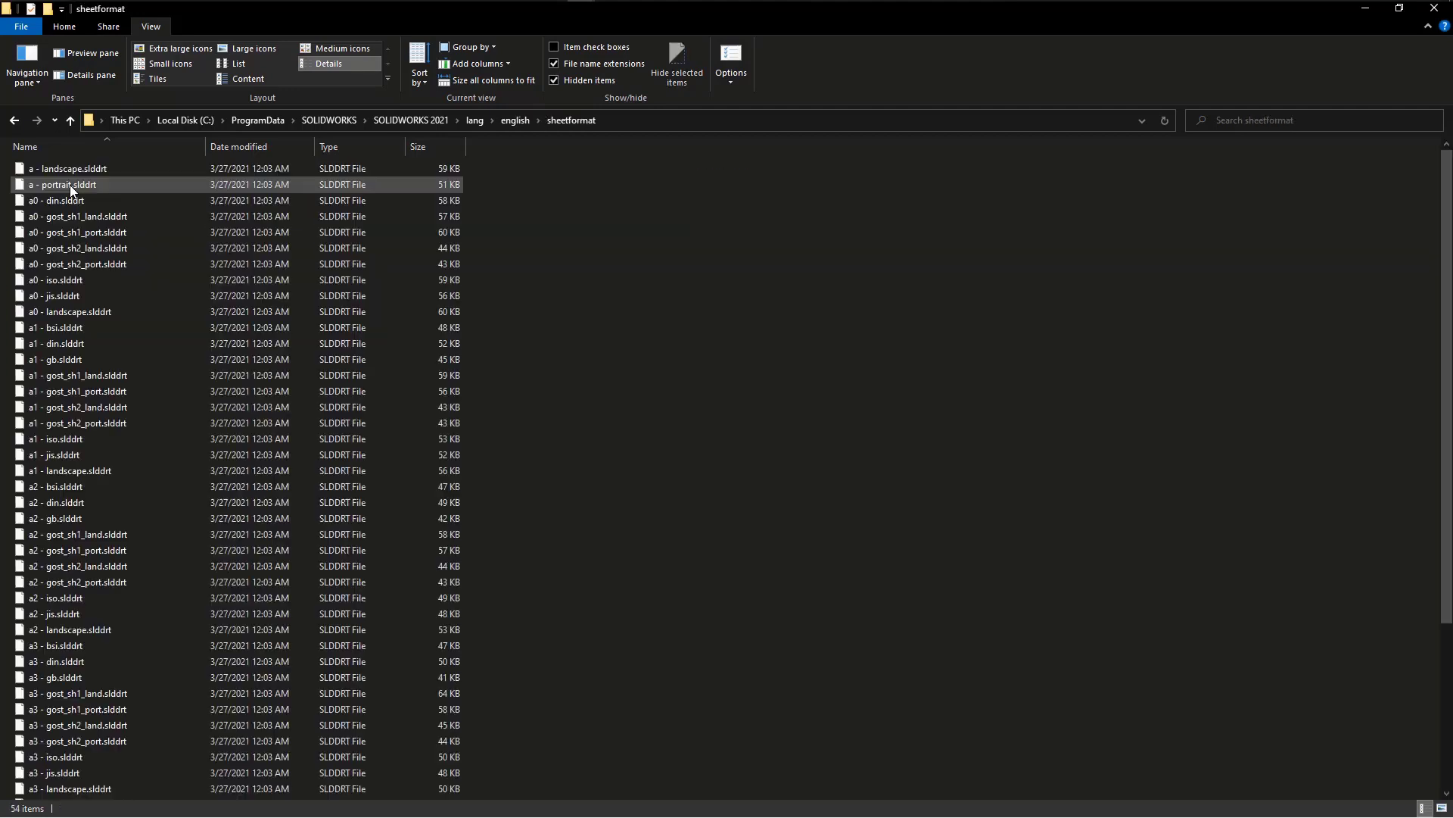
scroll(632, 319, down, 5)
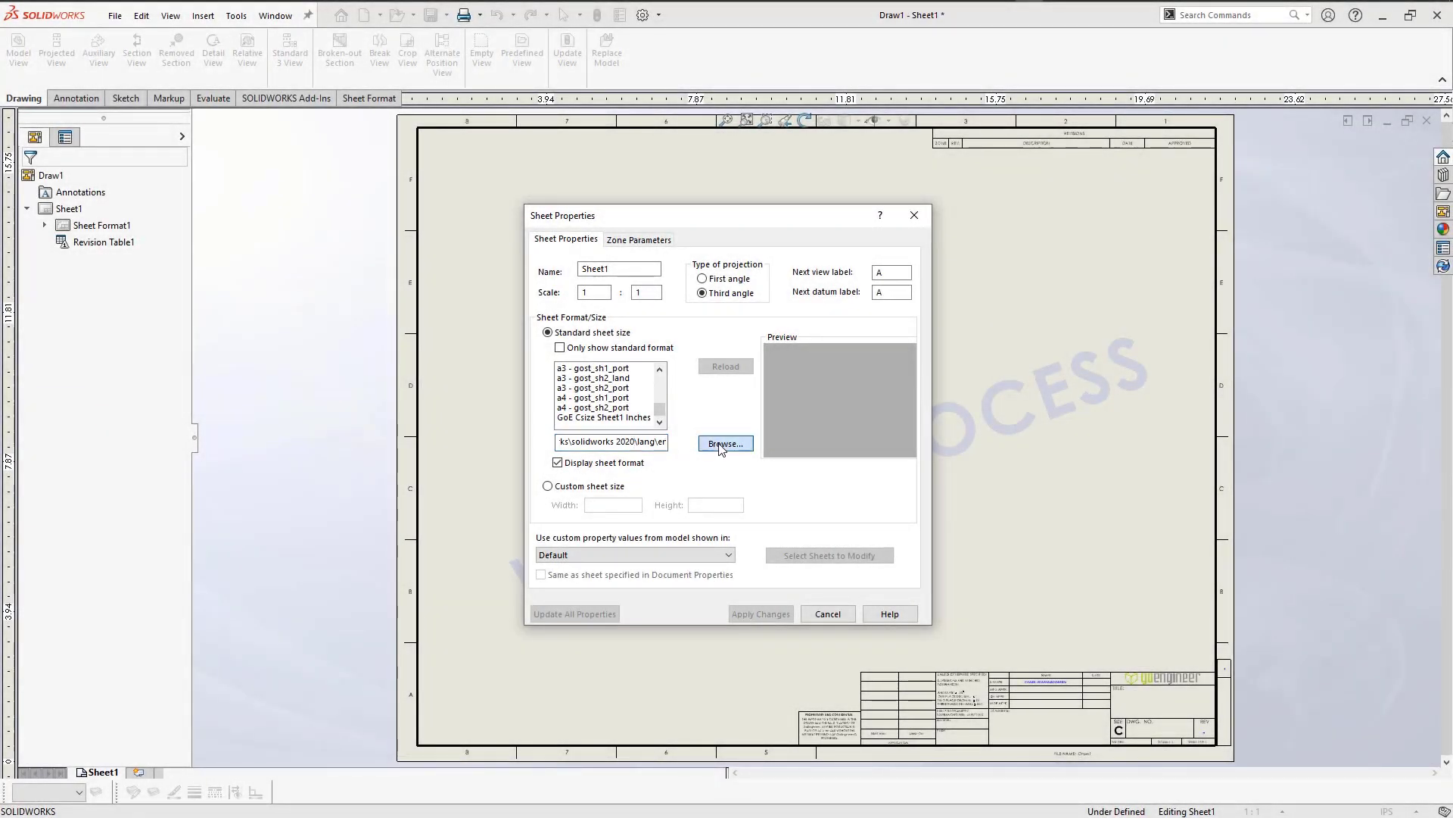
Step: Apply GoE Csize Sheet1 Inches from D:\Solidworks\Demo's\GoEngineer Templates\Sheet Formats to Sheet1
click(720, 444)
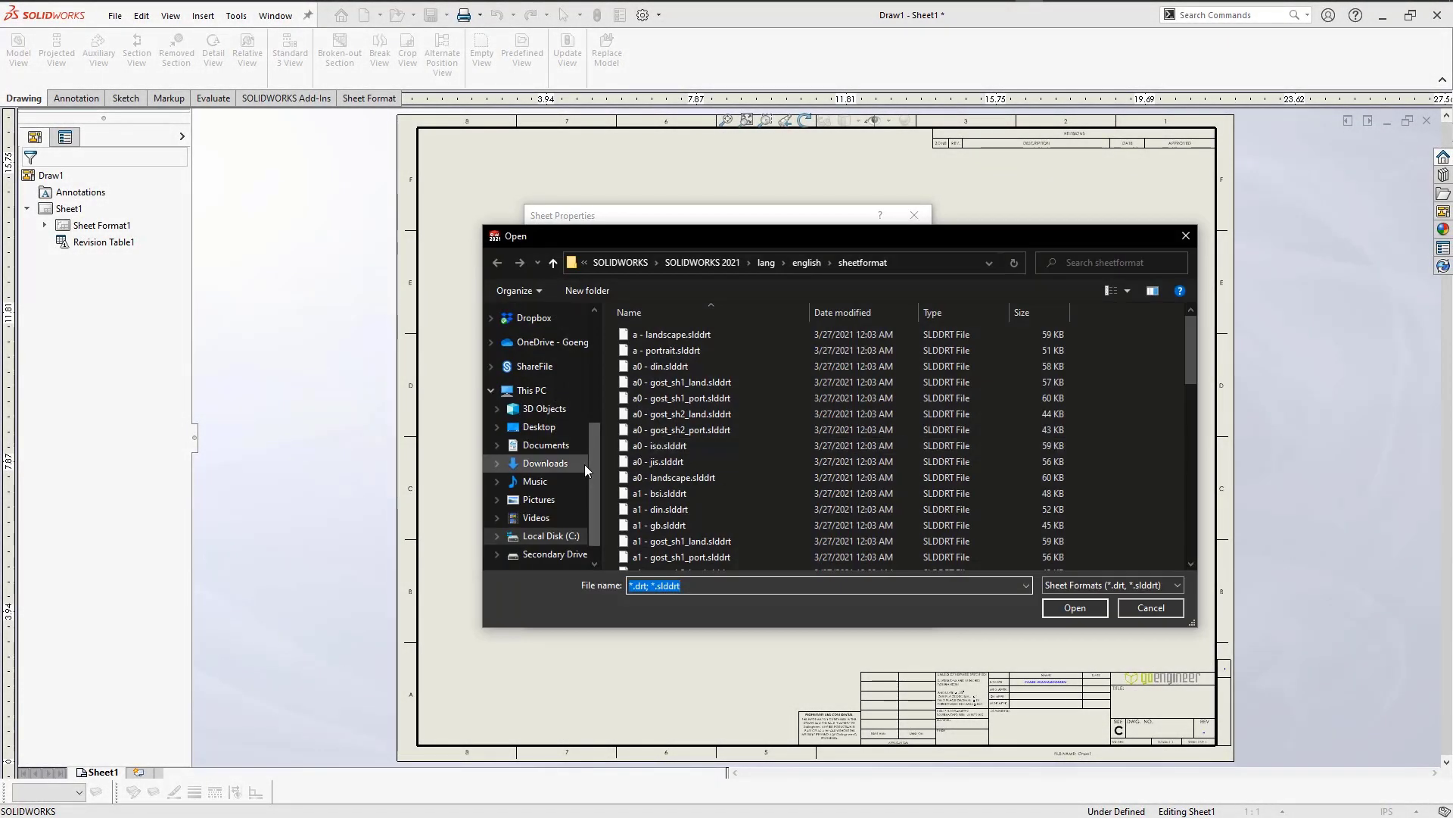
drag(588, 465, 606, 348)
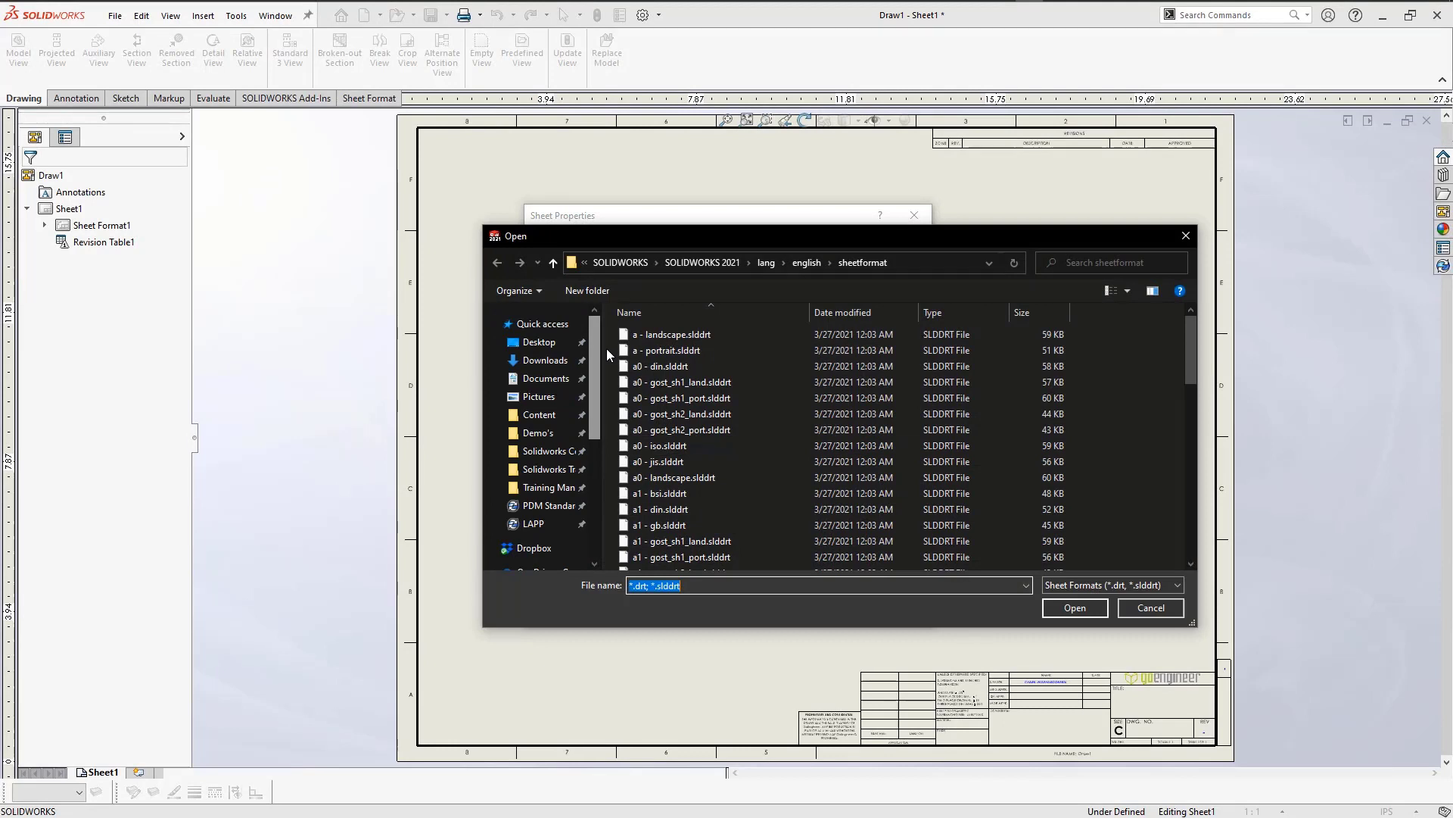
click(546, 433)
double_click(676, 399)
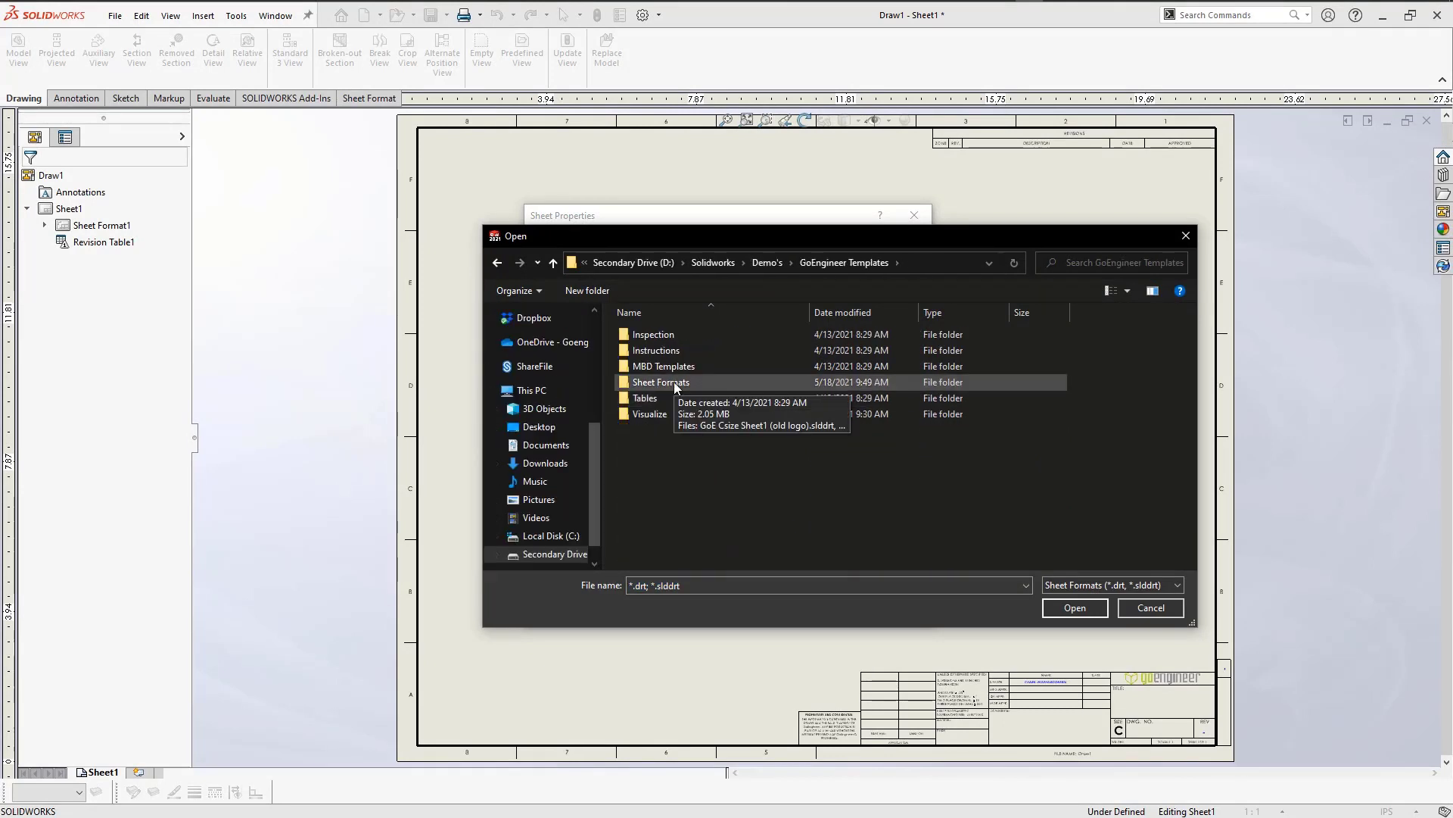
double_click(676, 384)
click(675, 370)
click(1055, 604)
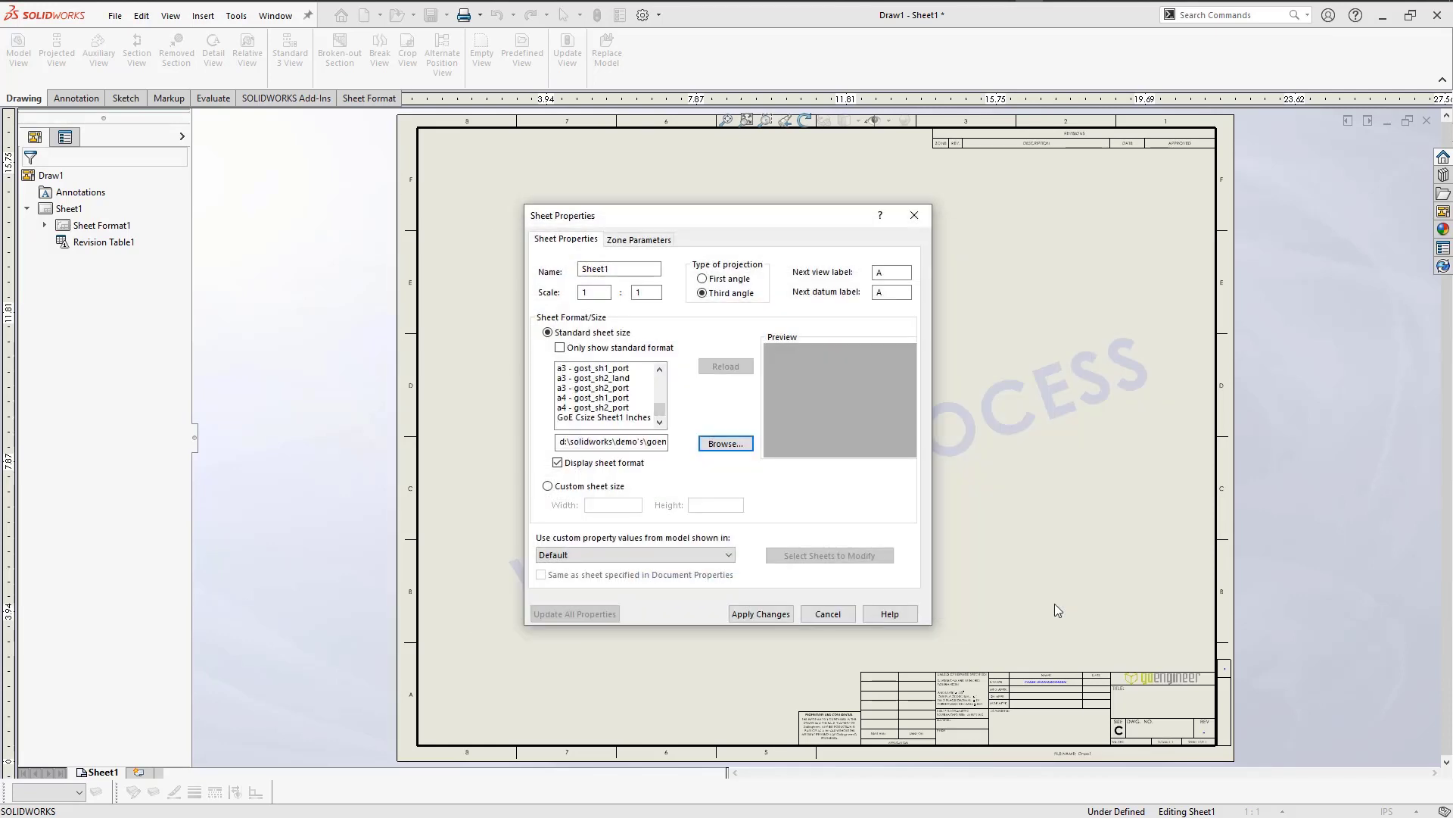
click(771, 614)
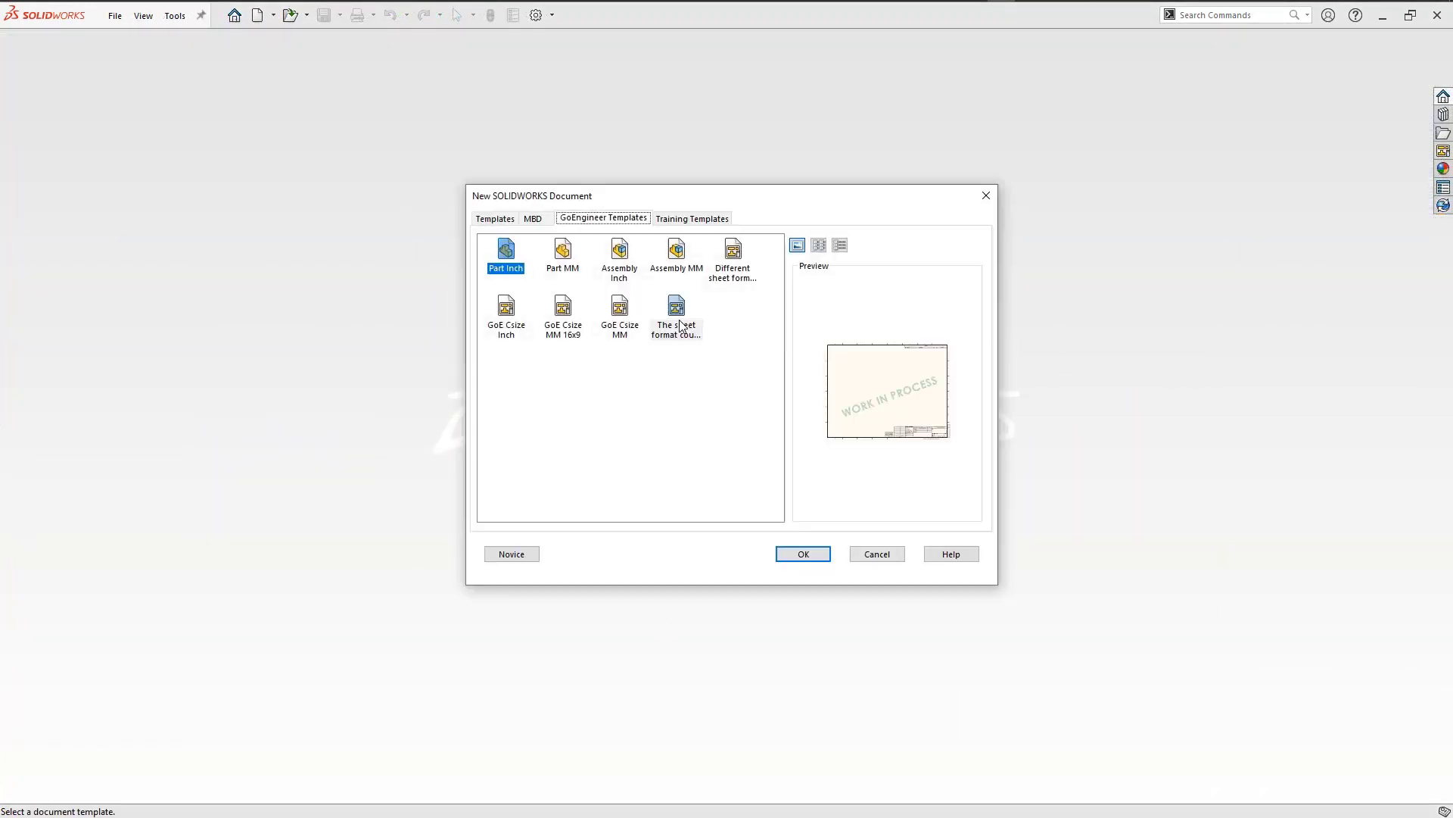
double_click(678, 318)
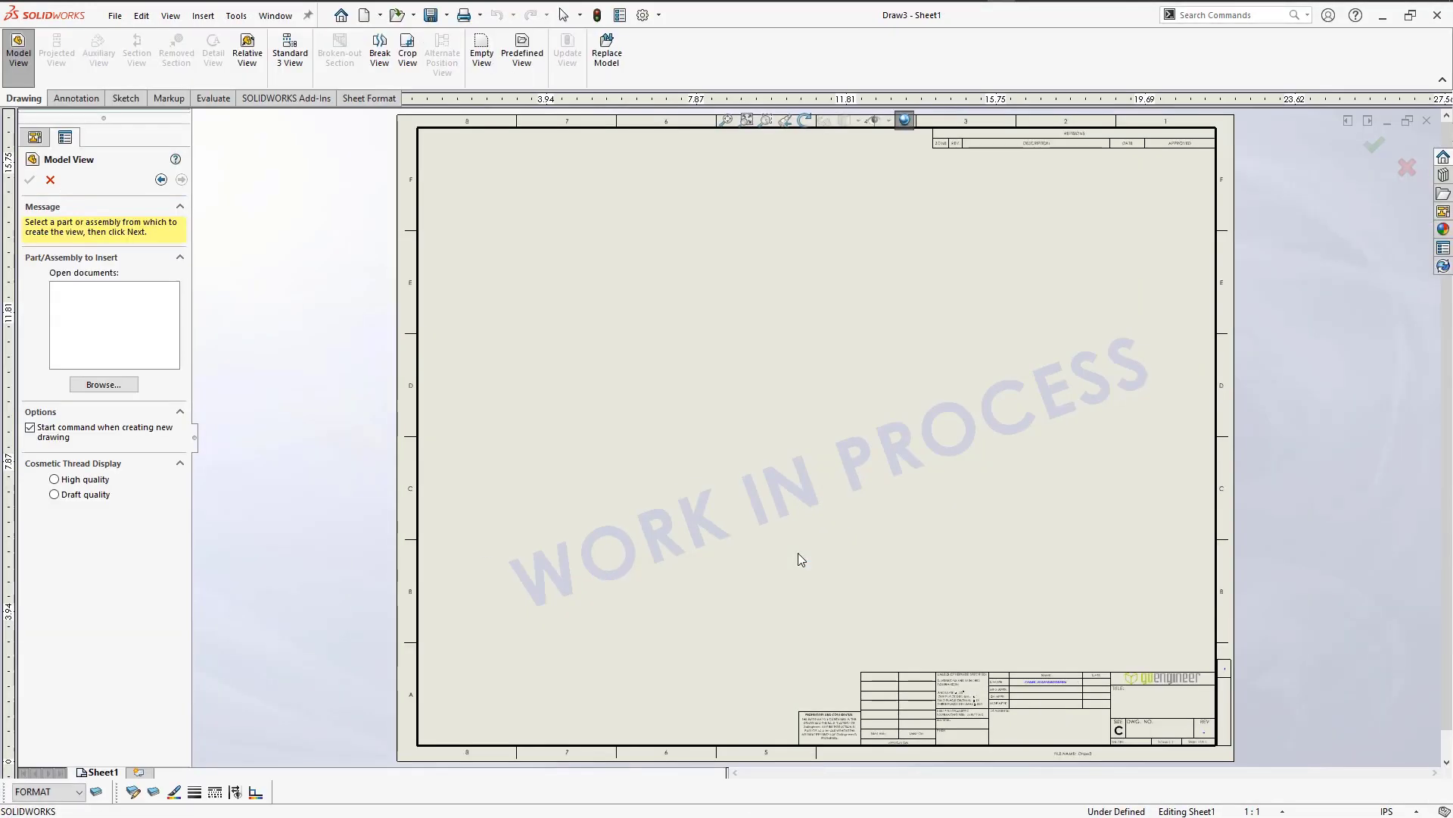
click(139, 772)
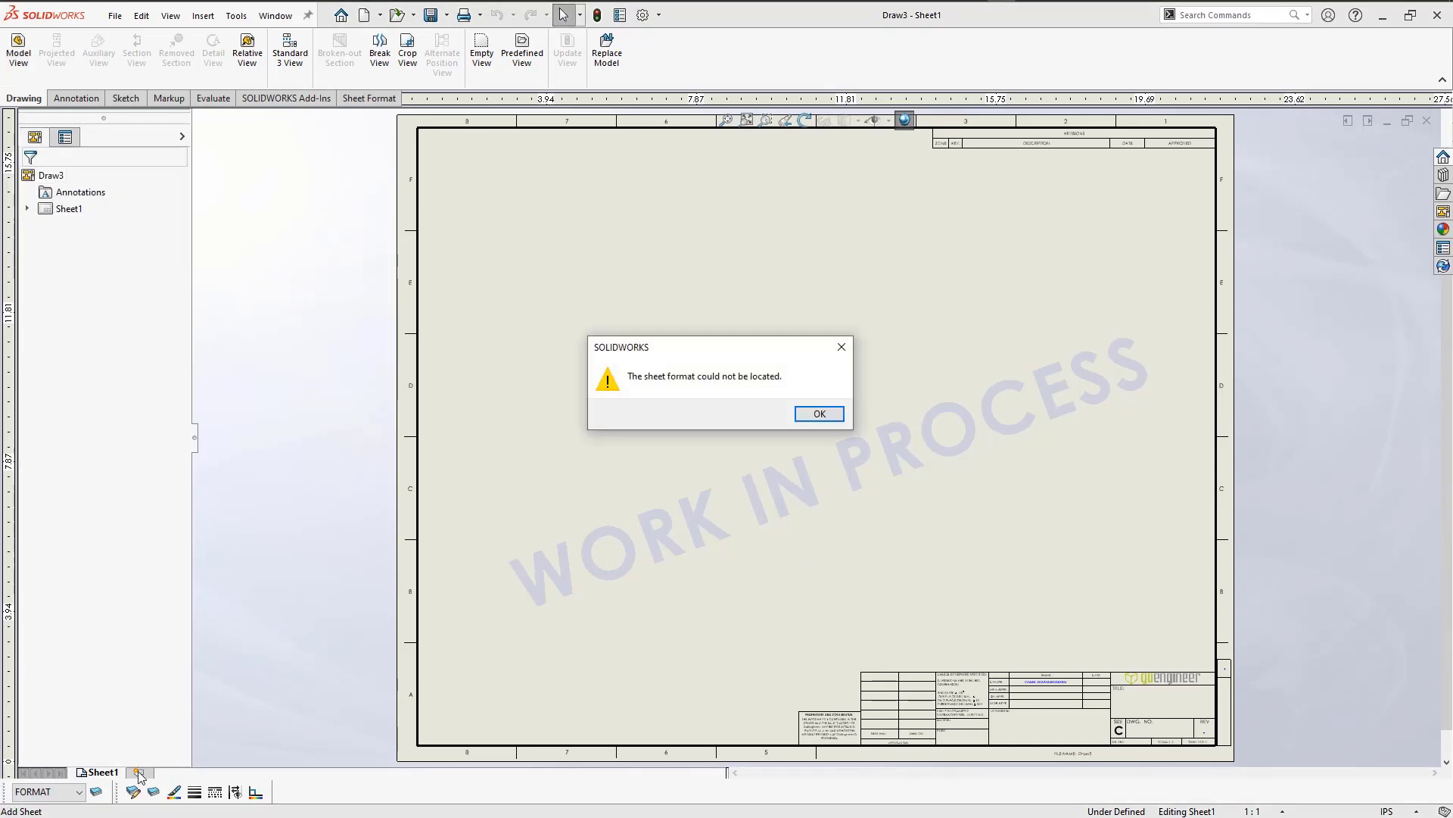
key(Return)
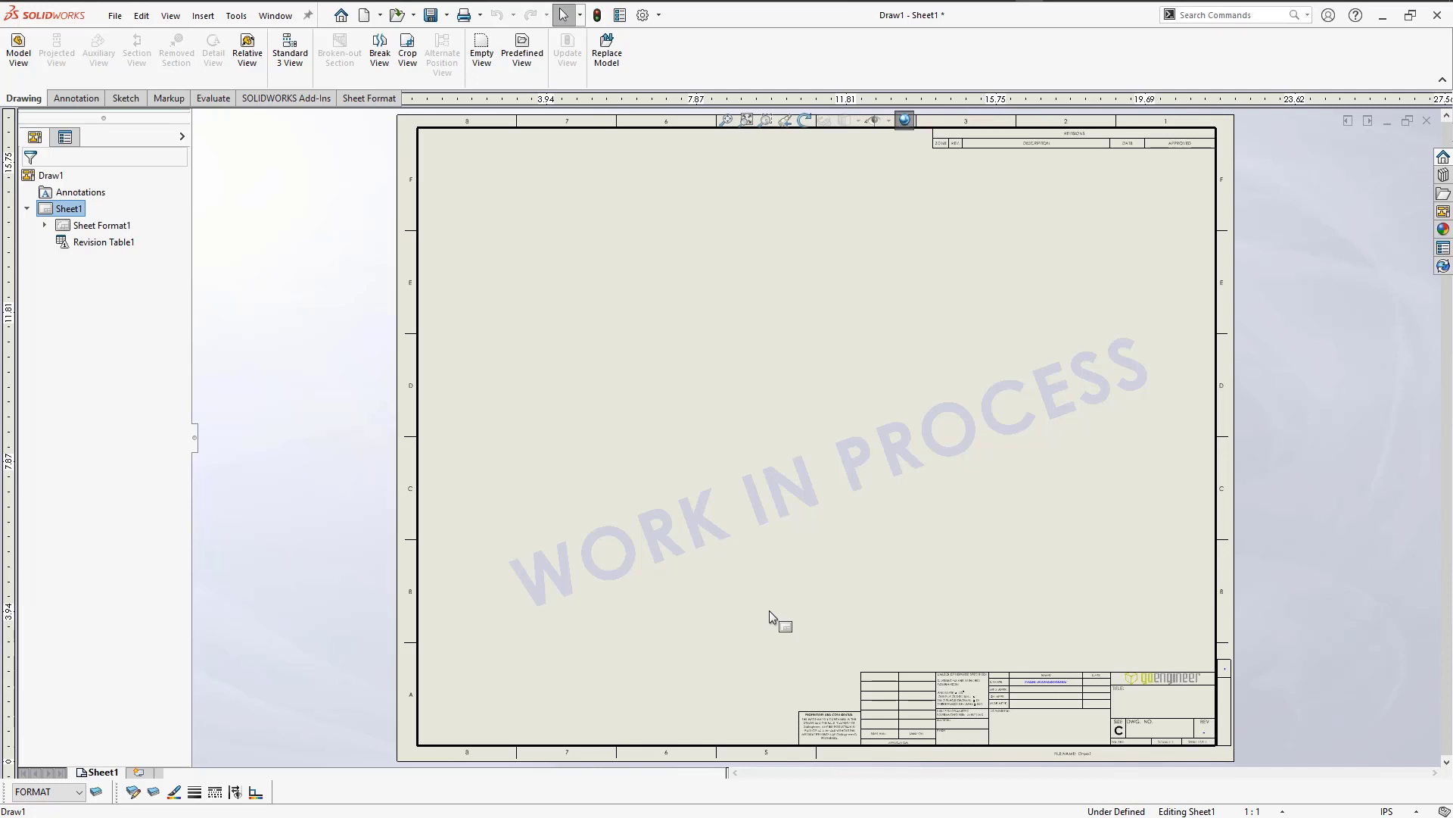
Step: Start Save As for the drawing with the file type set to Drawing Templates (*.drwdot)
key(alt)
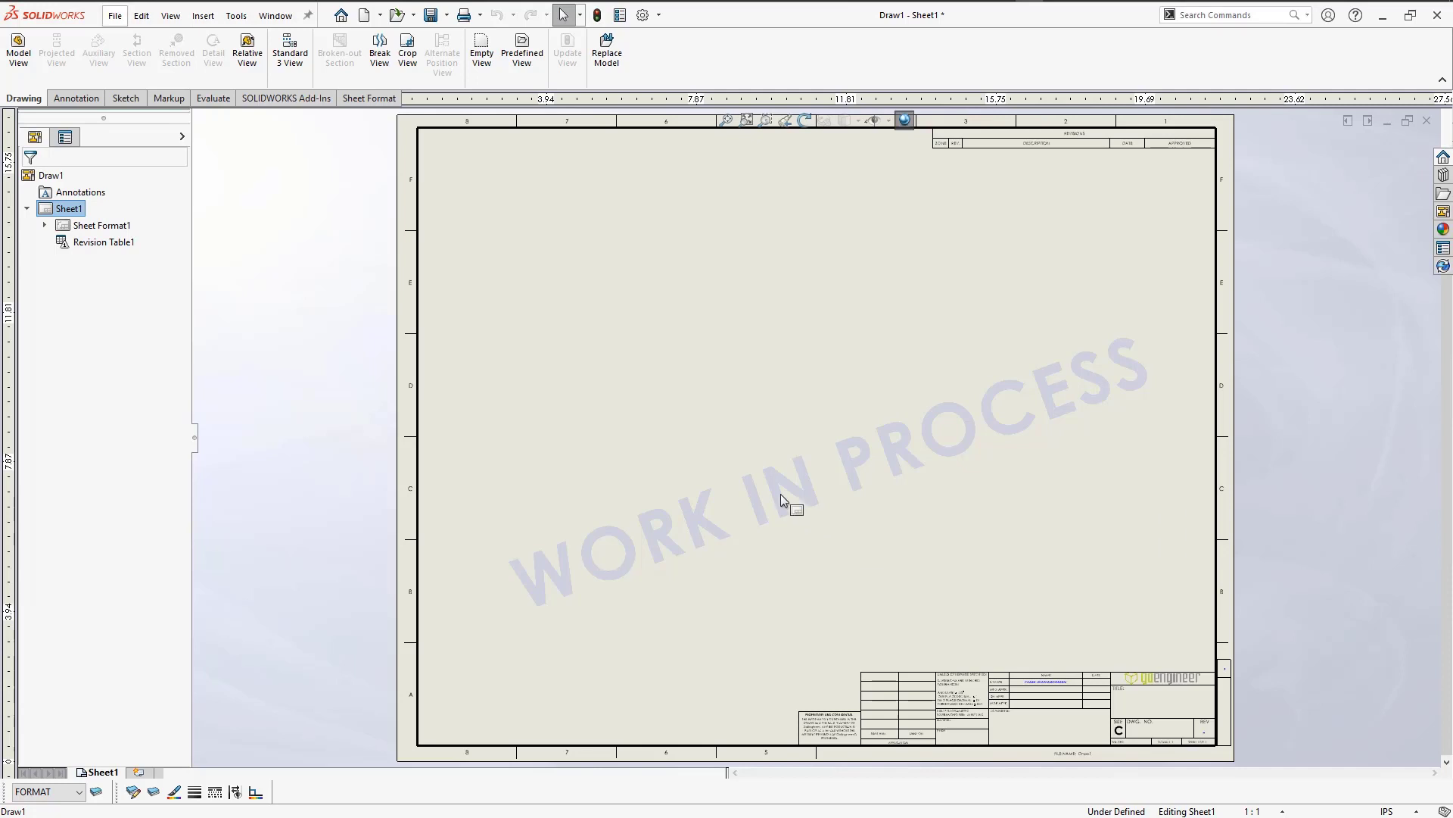
click(115, 16)
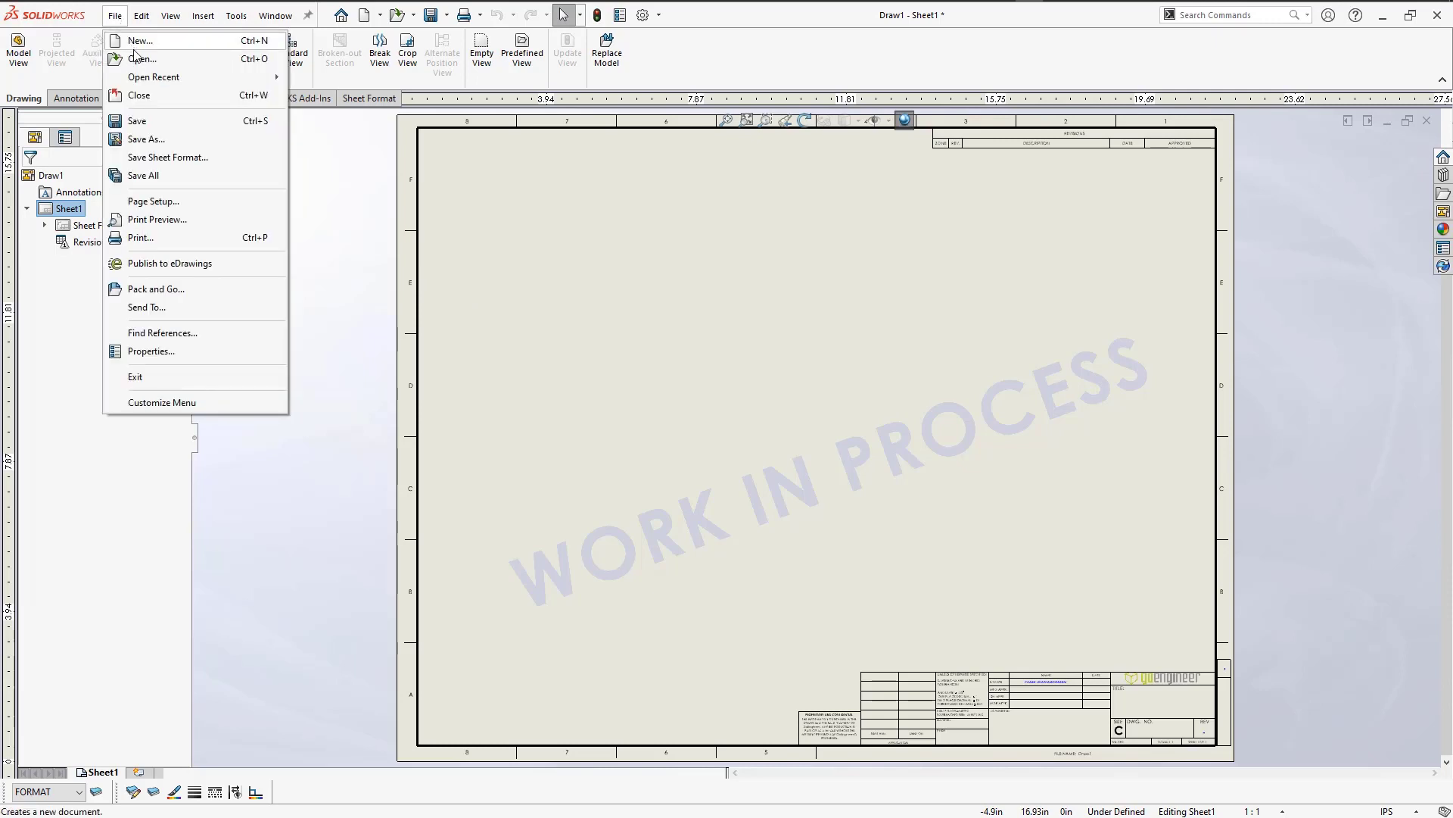
click(145, 139)
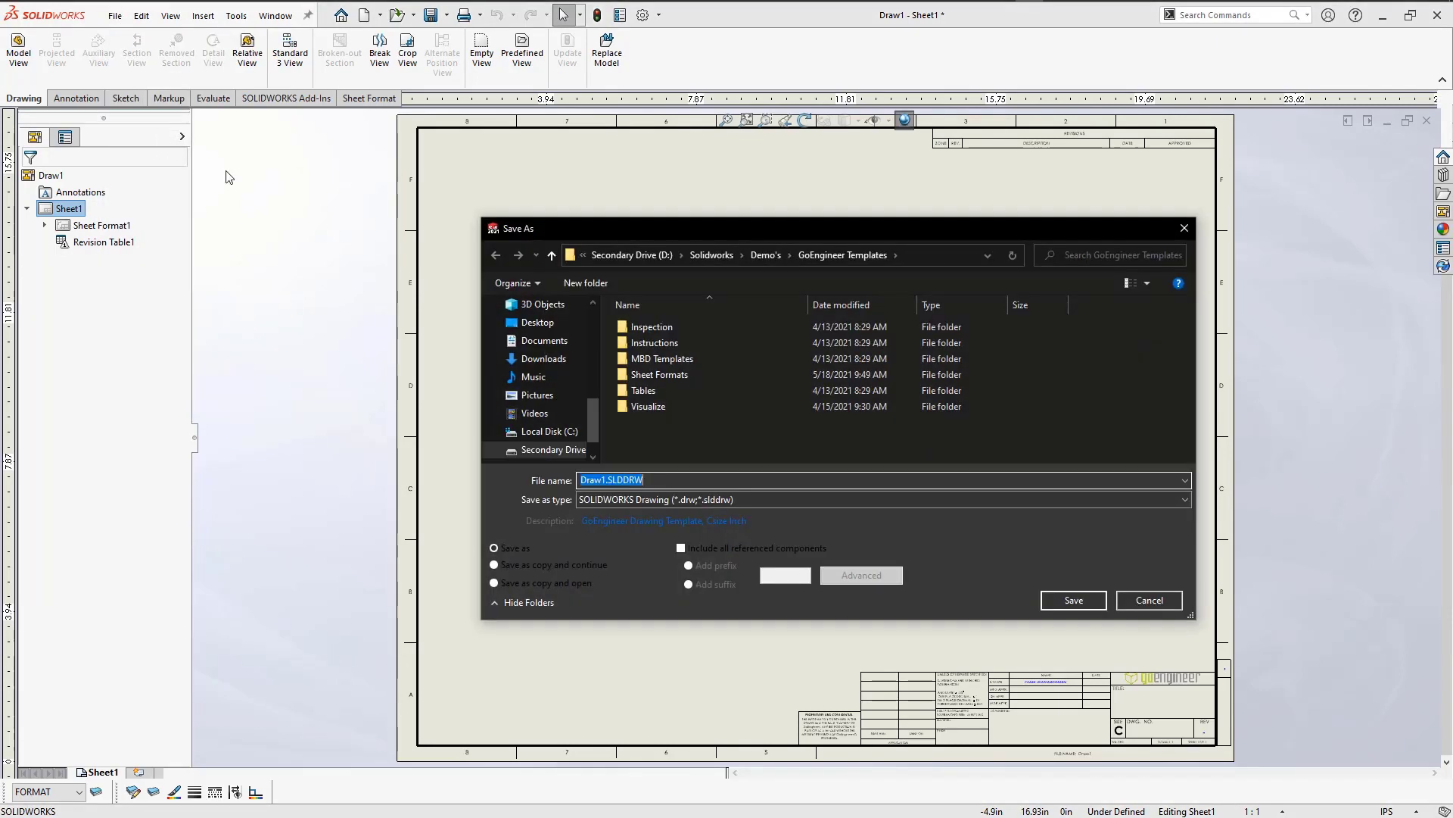
click(1186, 500)
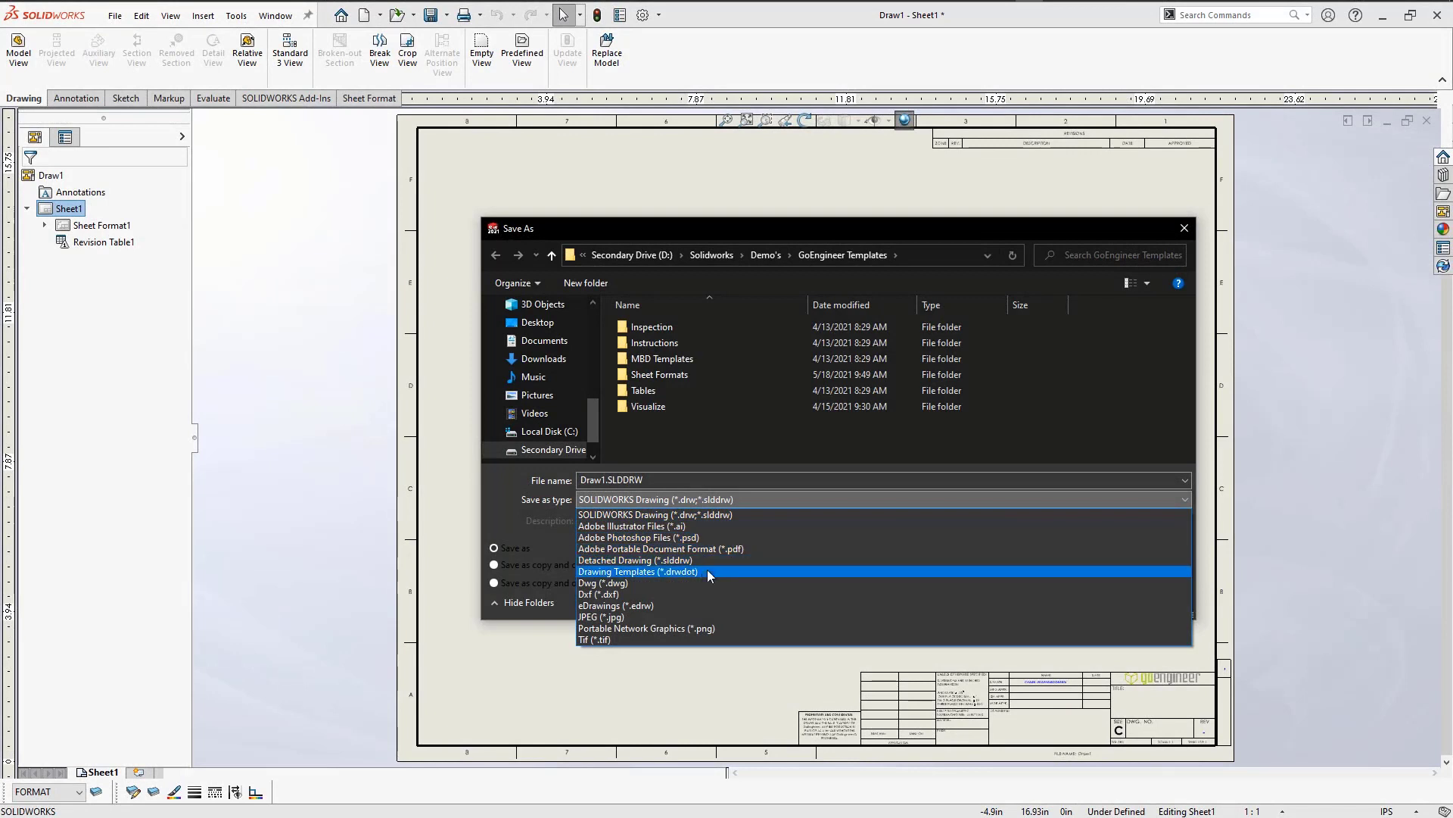
click(707, 571)
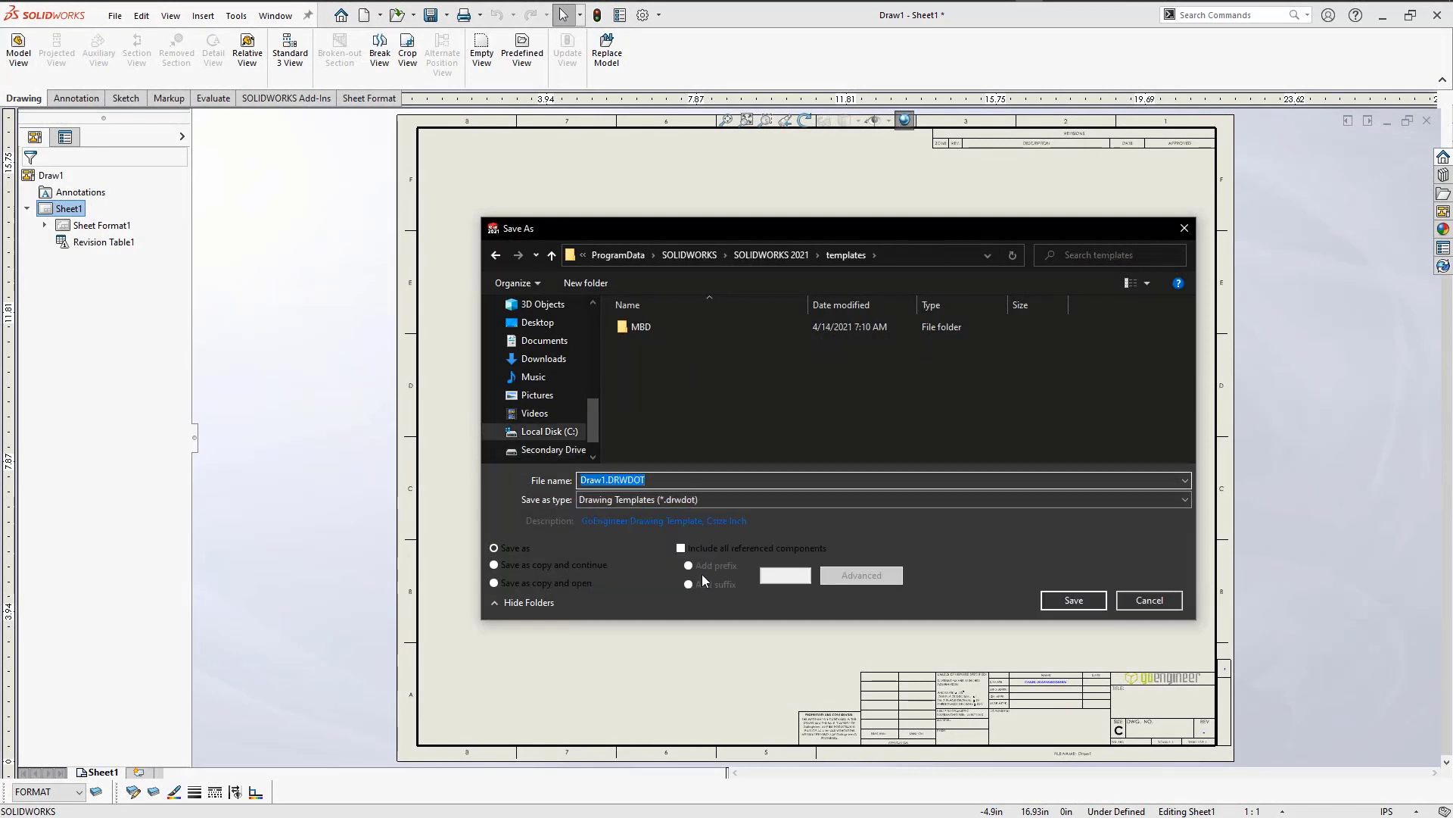
Step: Save it in Demo's\GoEngineer Templates as 'The sheet format is found'
drag(592, 433, 597, 327)
click(539, 425)
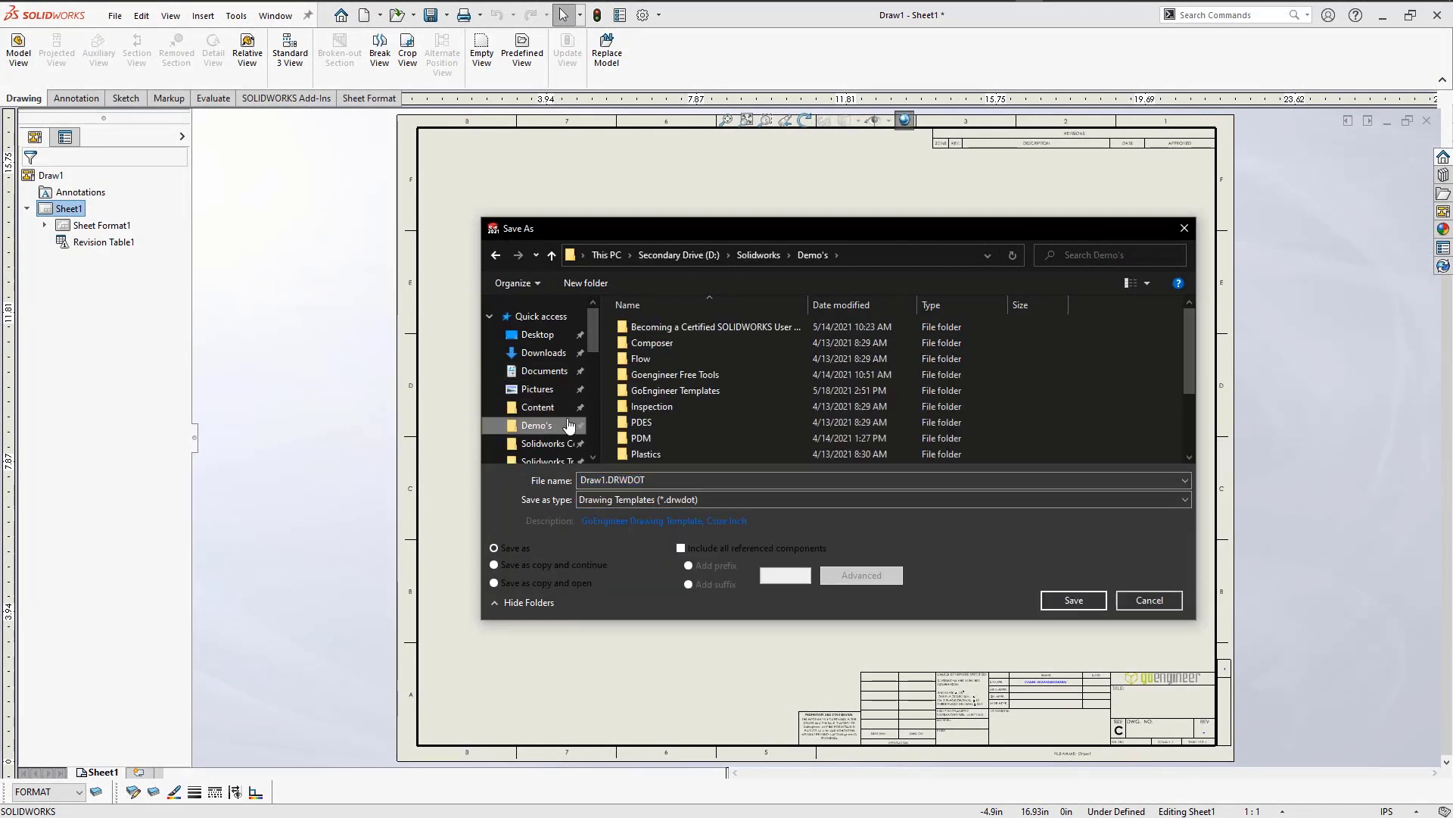
double_click(653, 389)
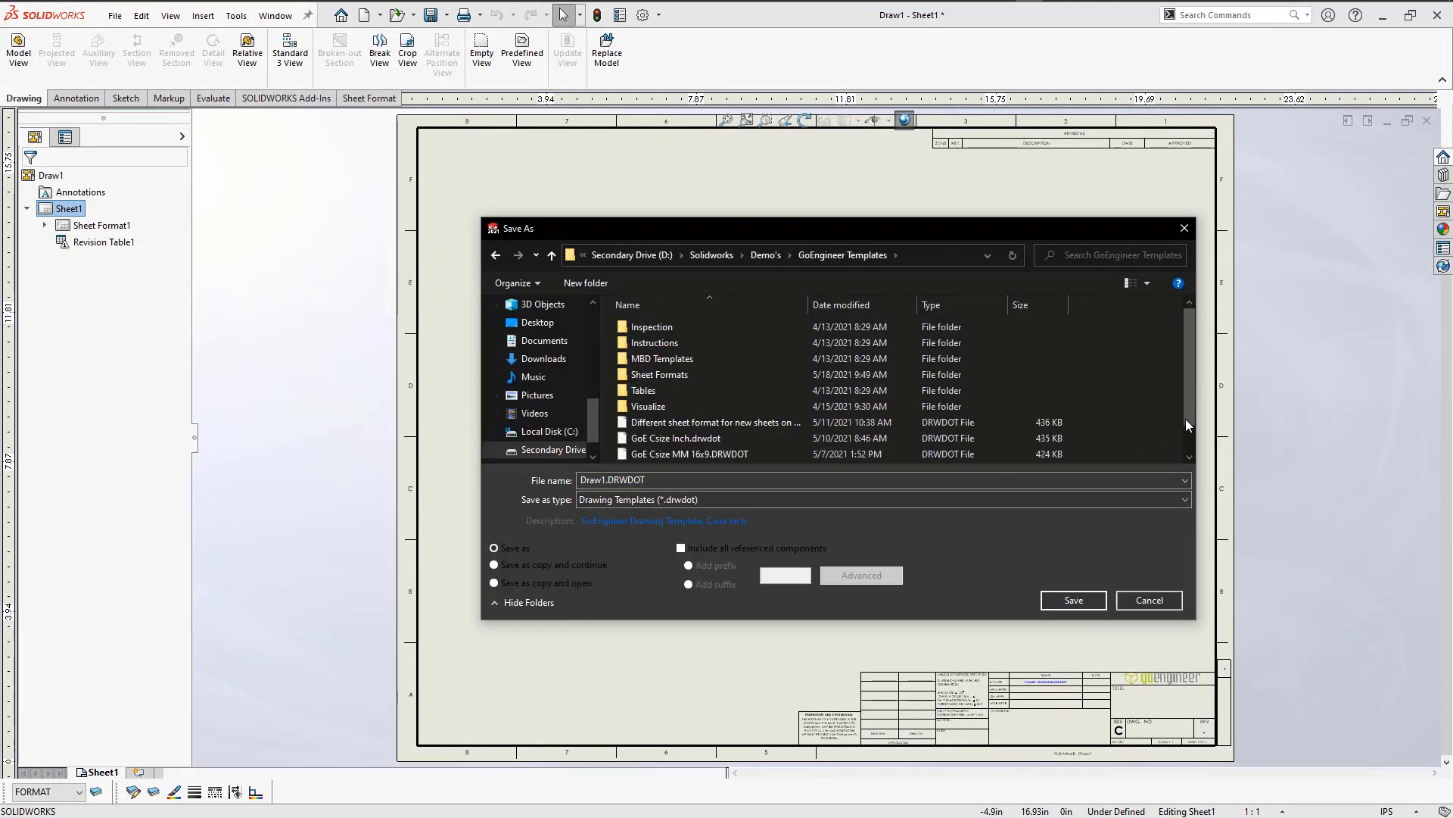
drag(1187, 416, 1190, 439)
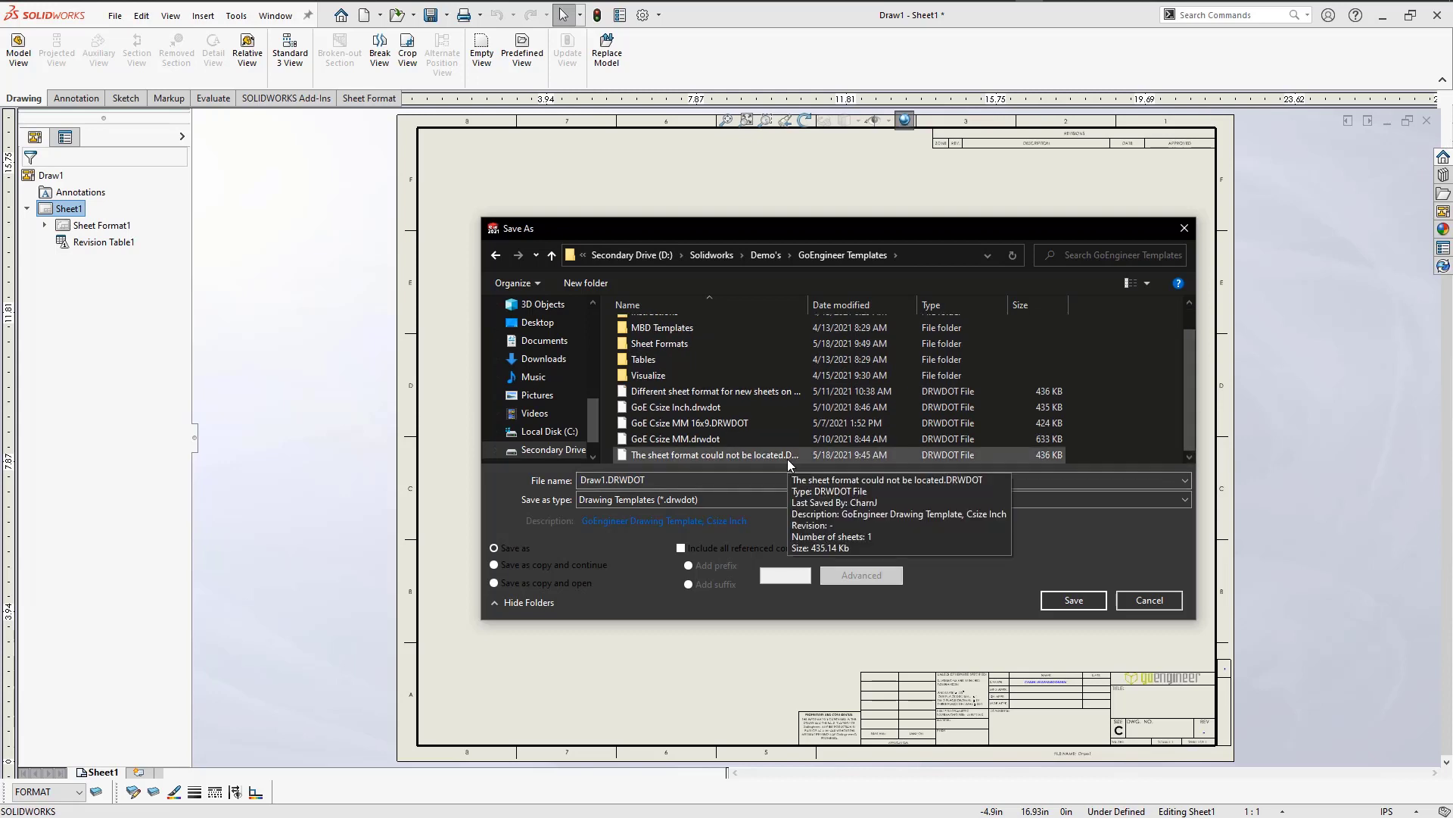
click(753, 480)
text(The )
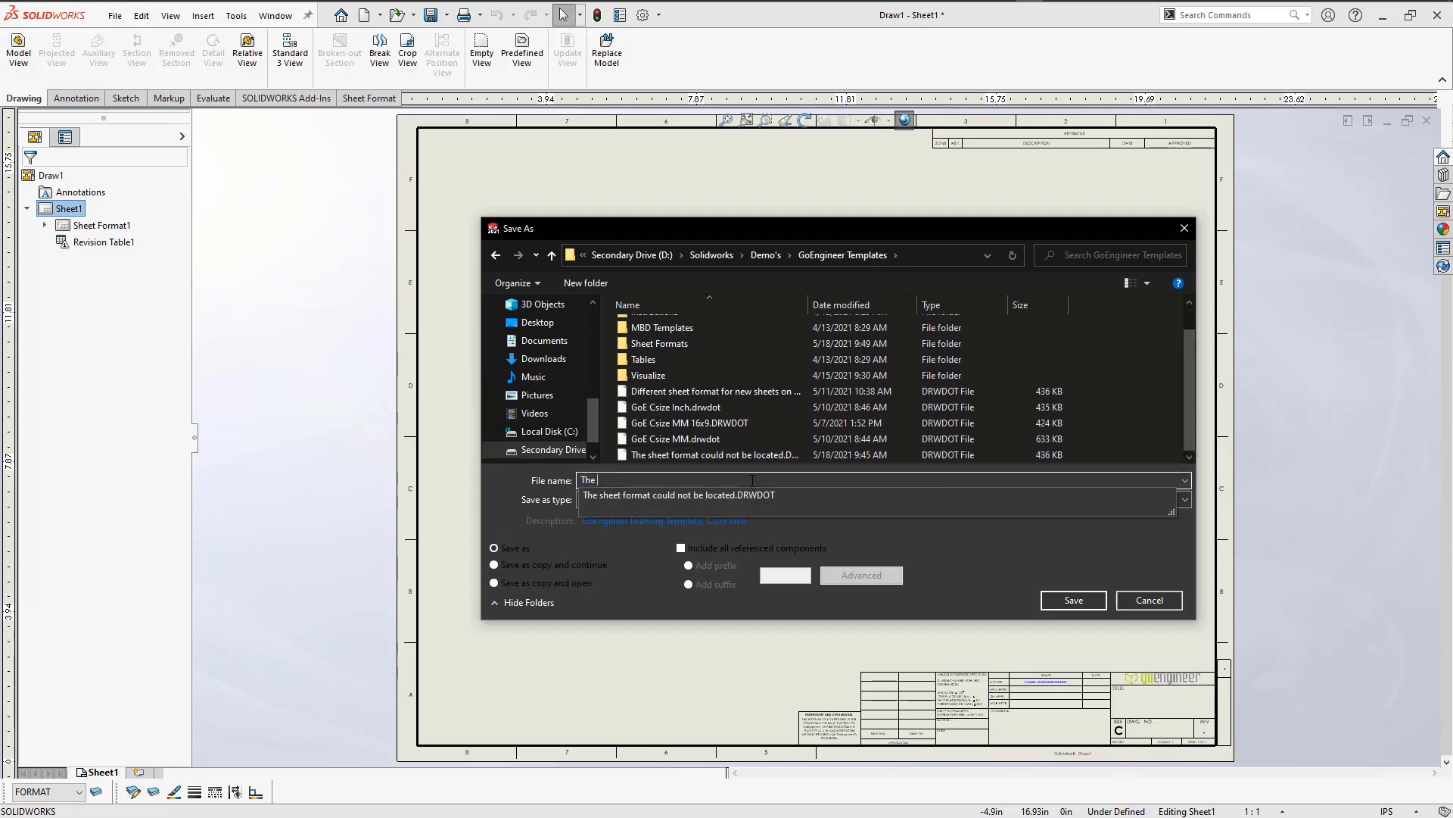
text(sheet format is found)
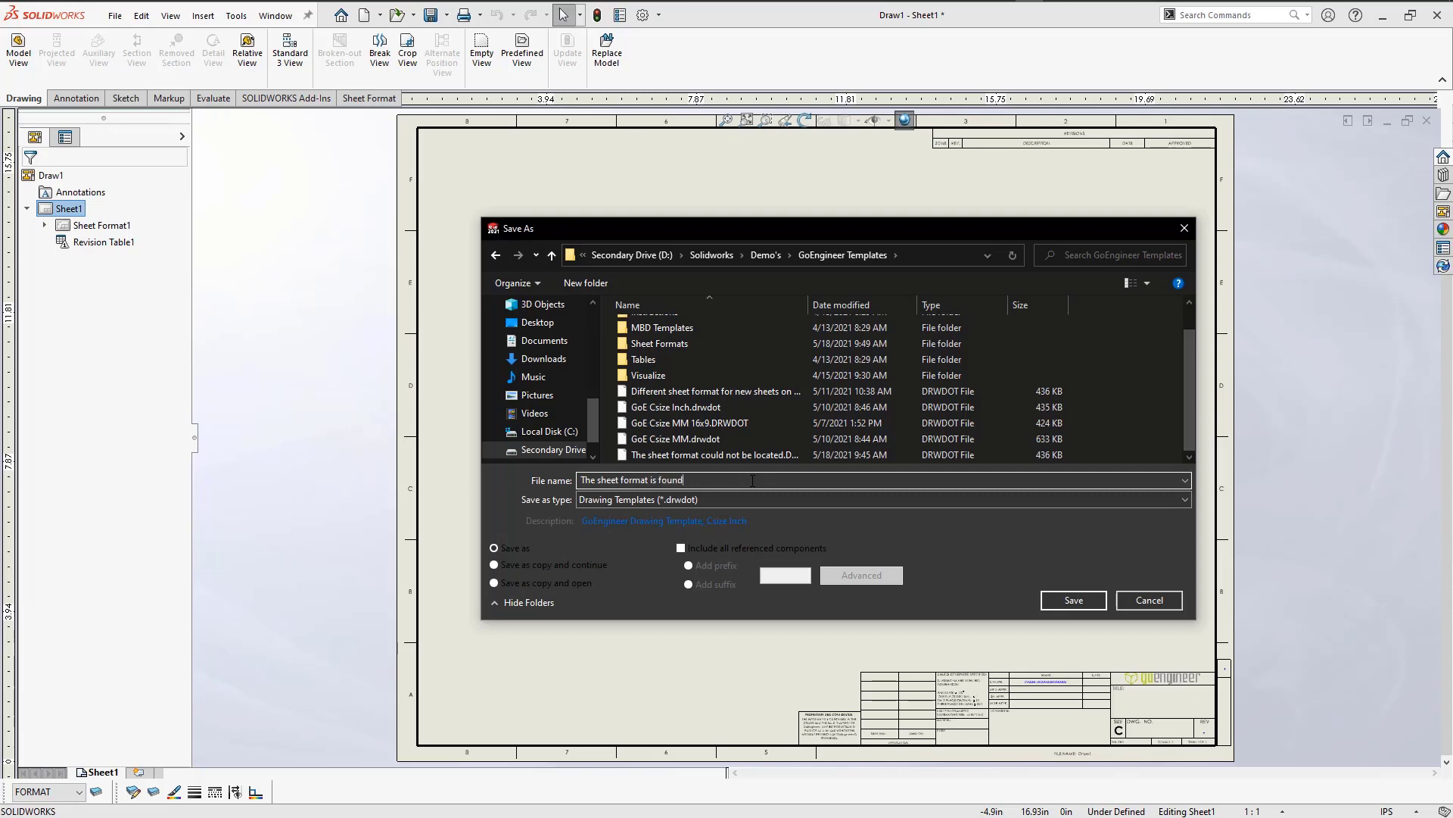
key(Return)
Step: Create Draw2 from 'The sheet format is found' template and add Sheet2 and Sheet3 error-free
key(ctrl+n)
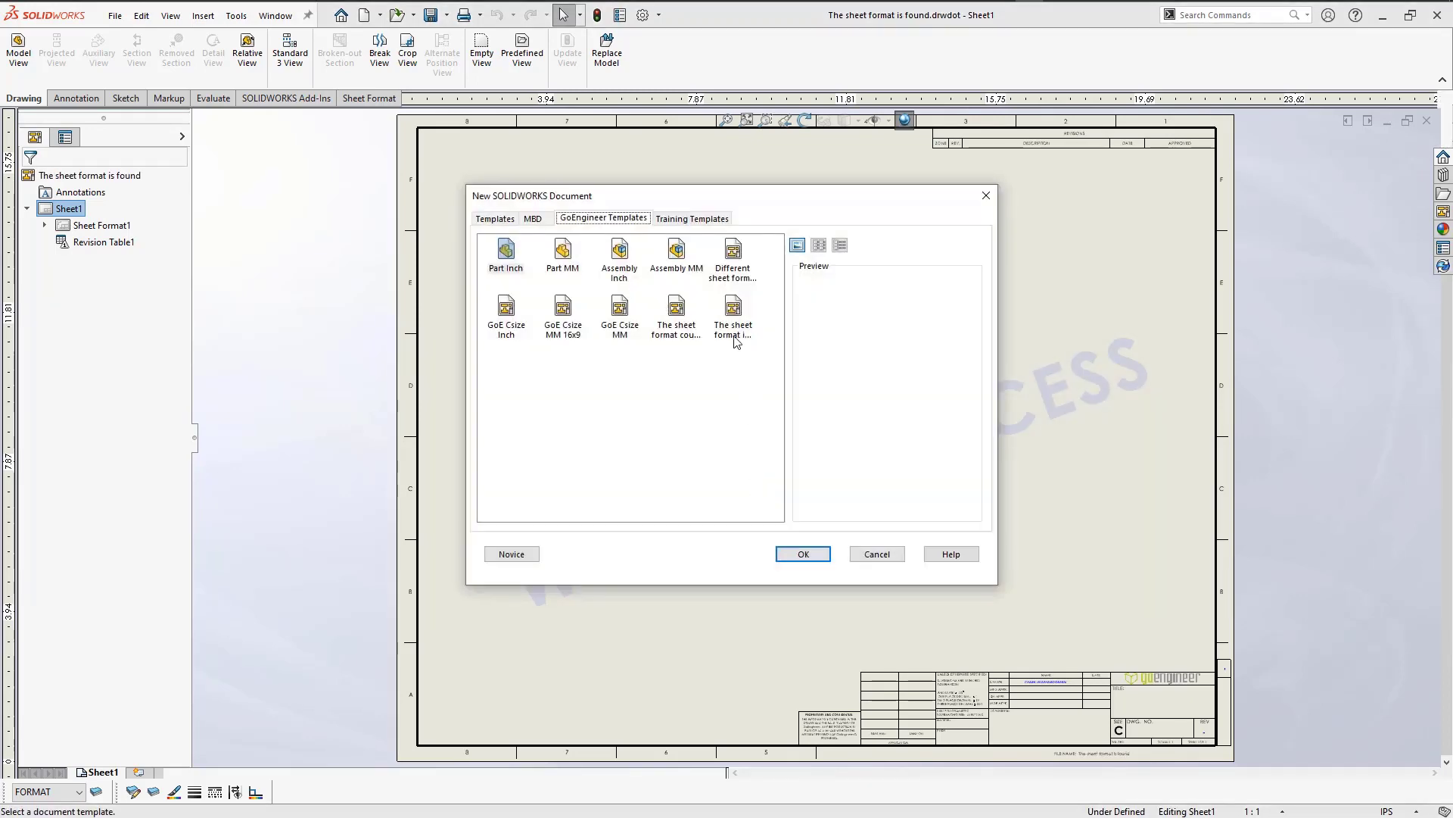
click(734, 318)
click(820, 554)
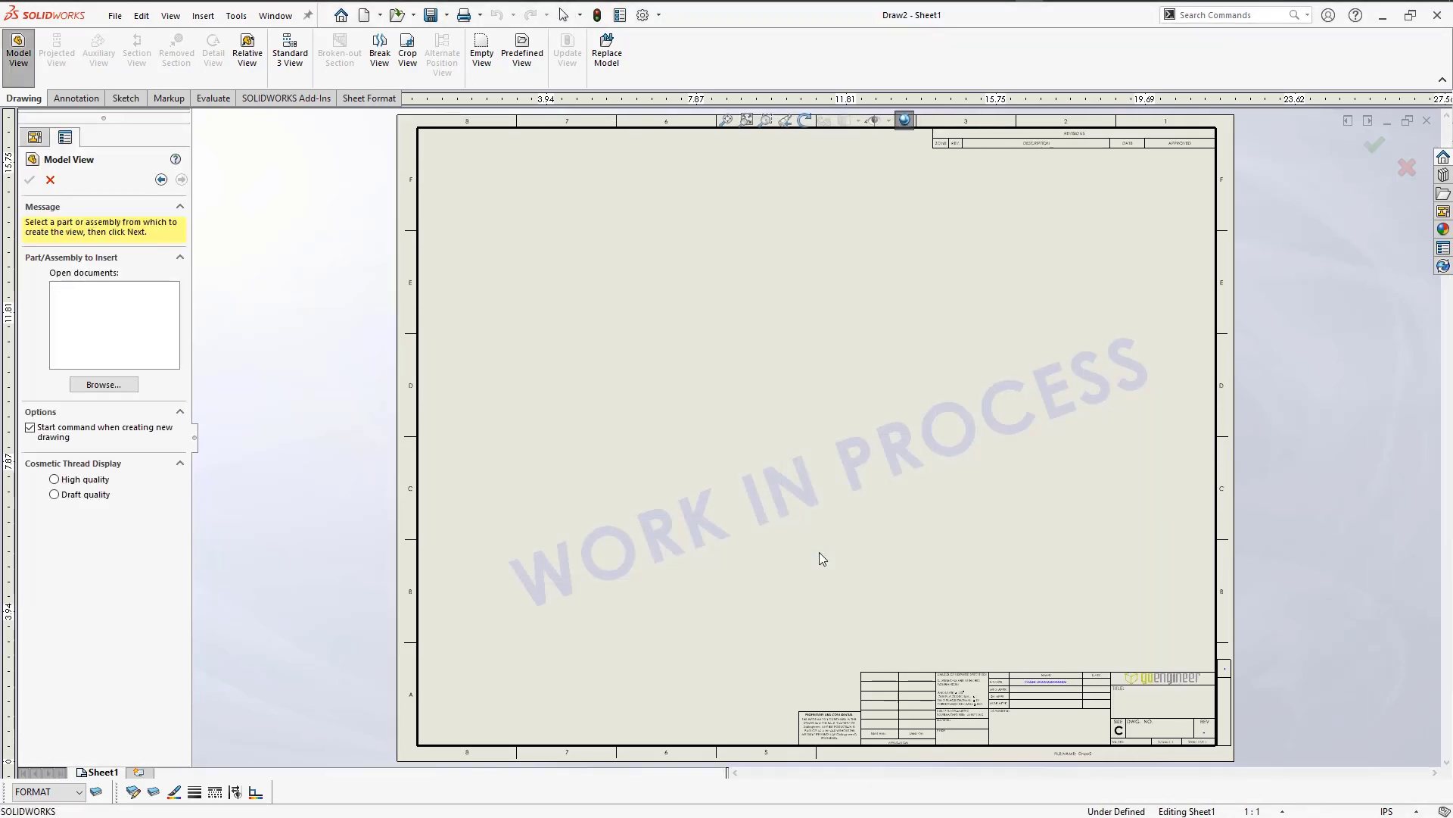
key(Escape)
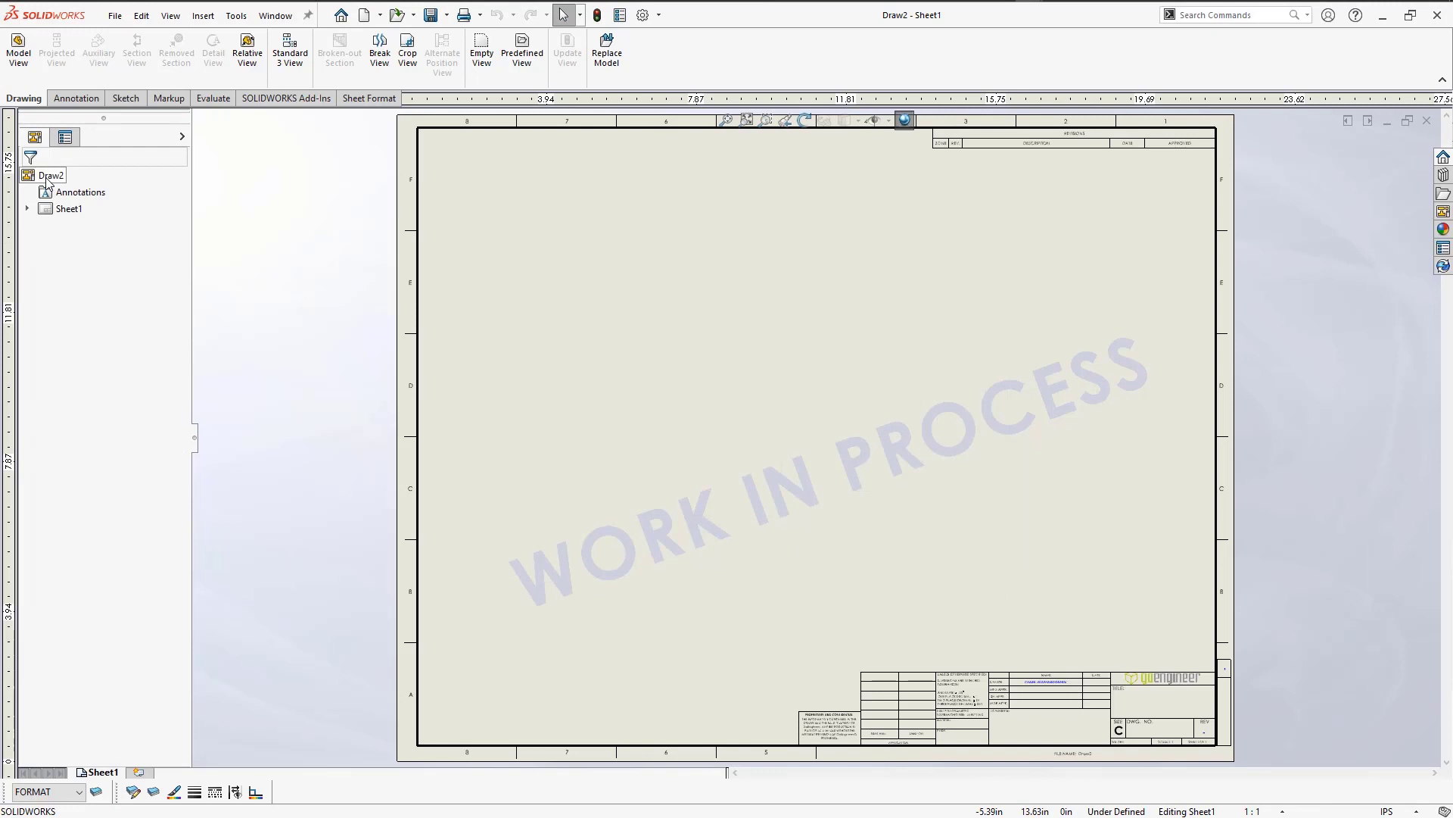
click(139, 773)
click(189, 773)
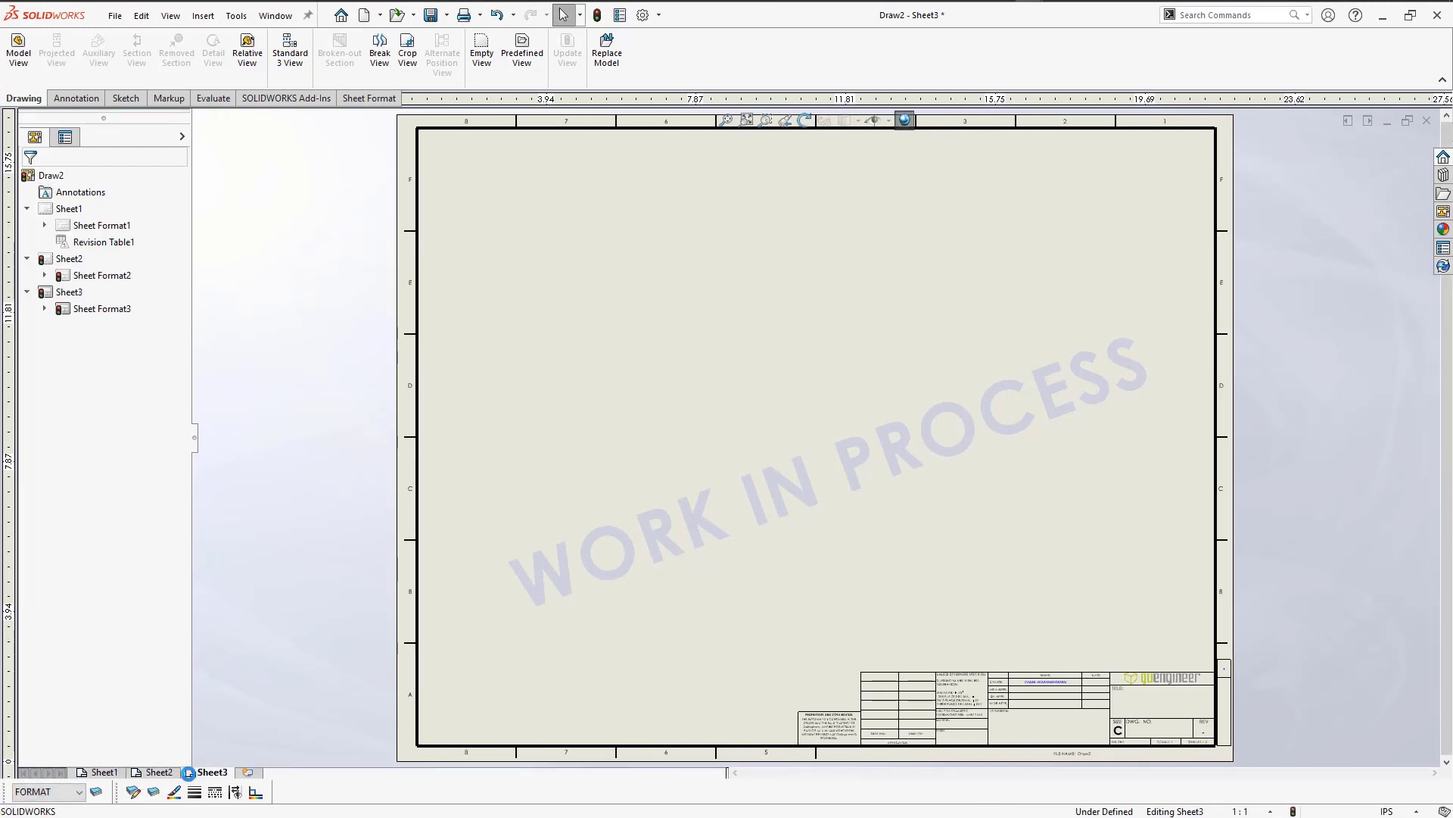